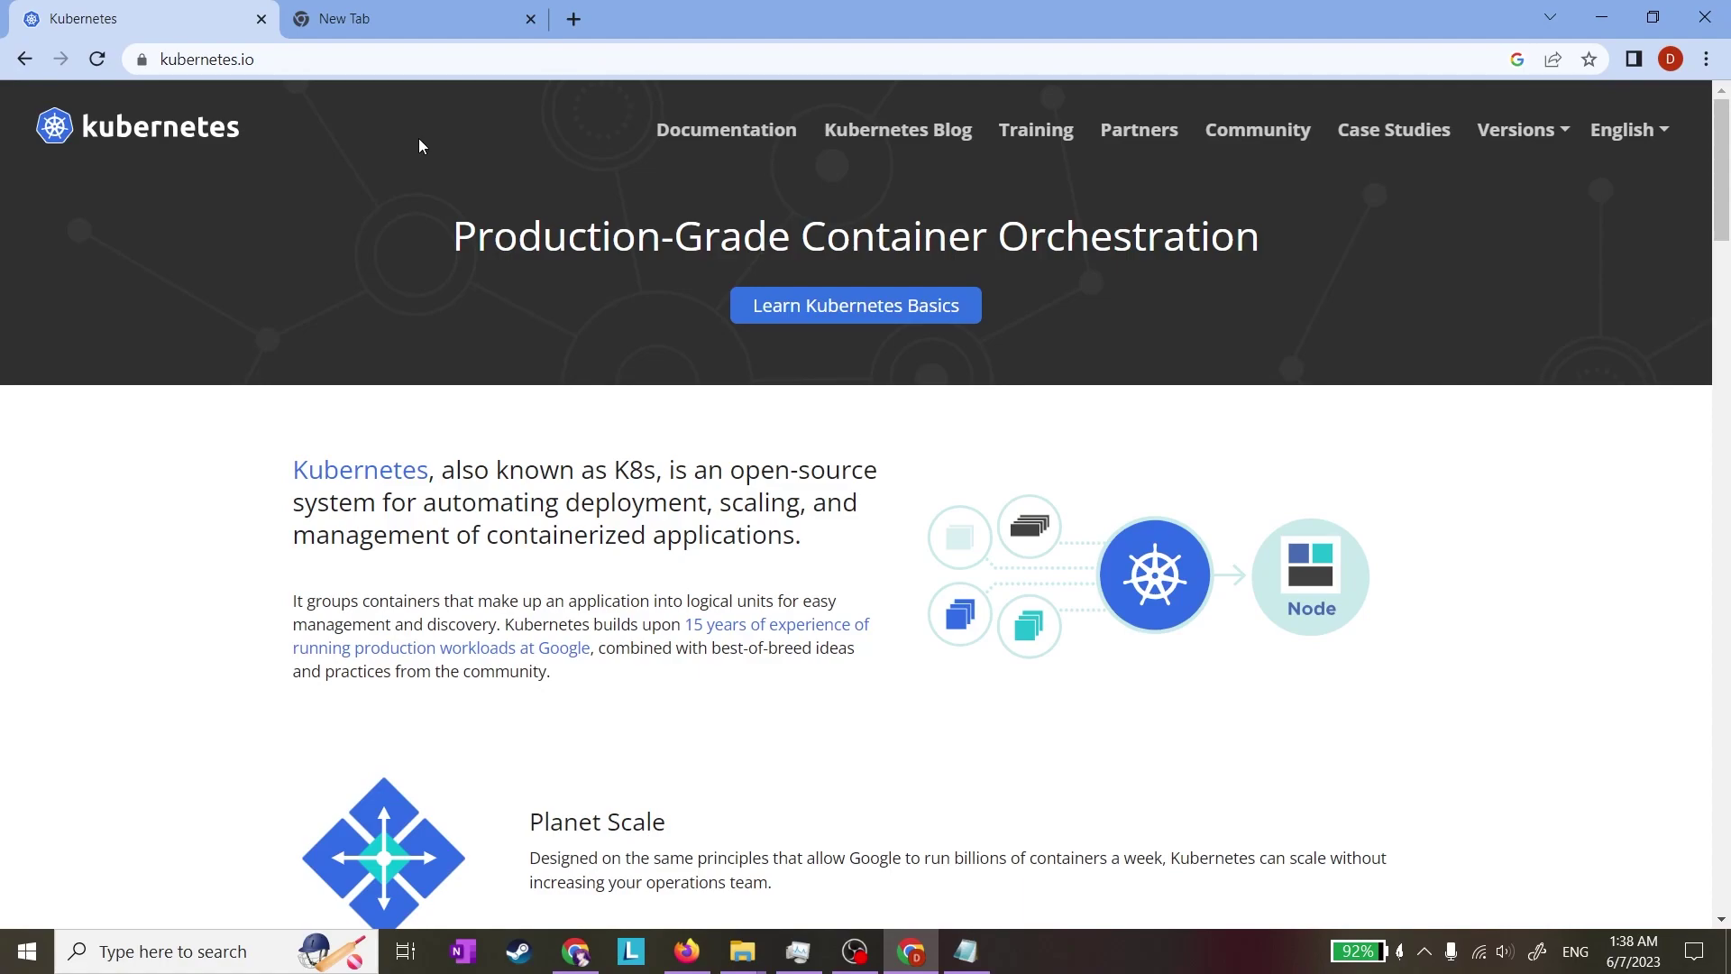
In a new tab, search Google for 'skaffold' and open the skaffold.dev result
{"action": "left_click", "coordinate": [415, 32]}
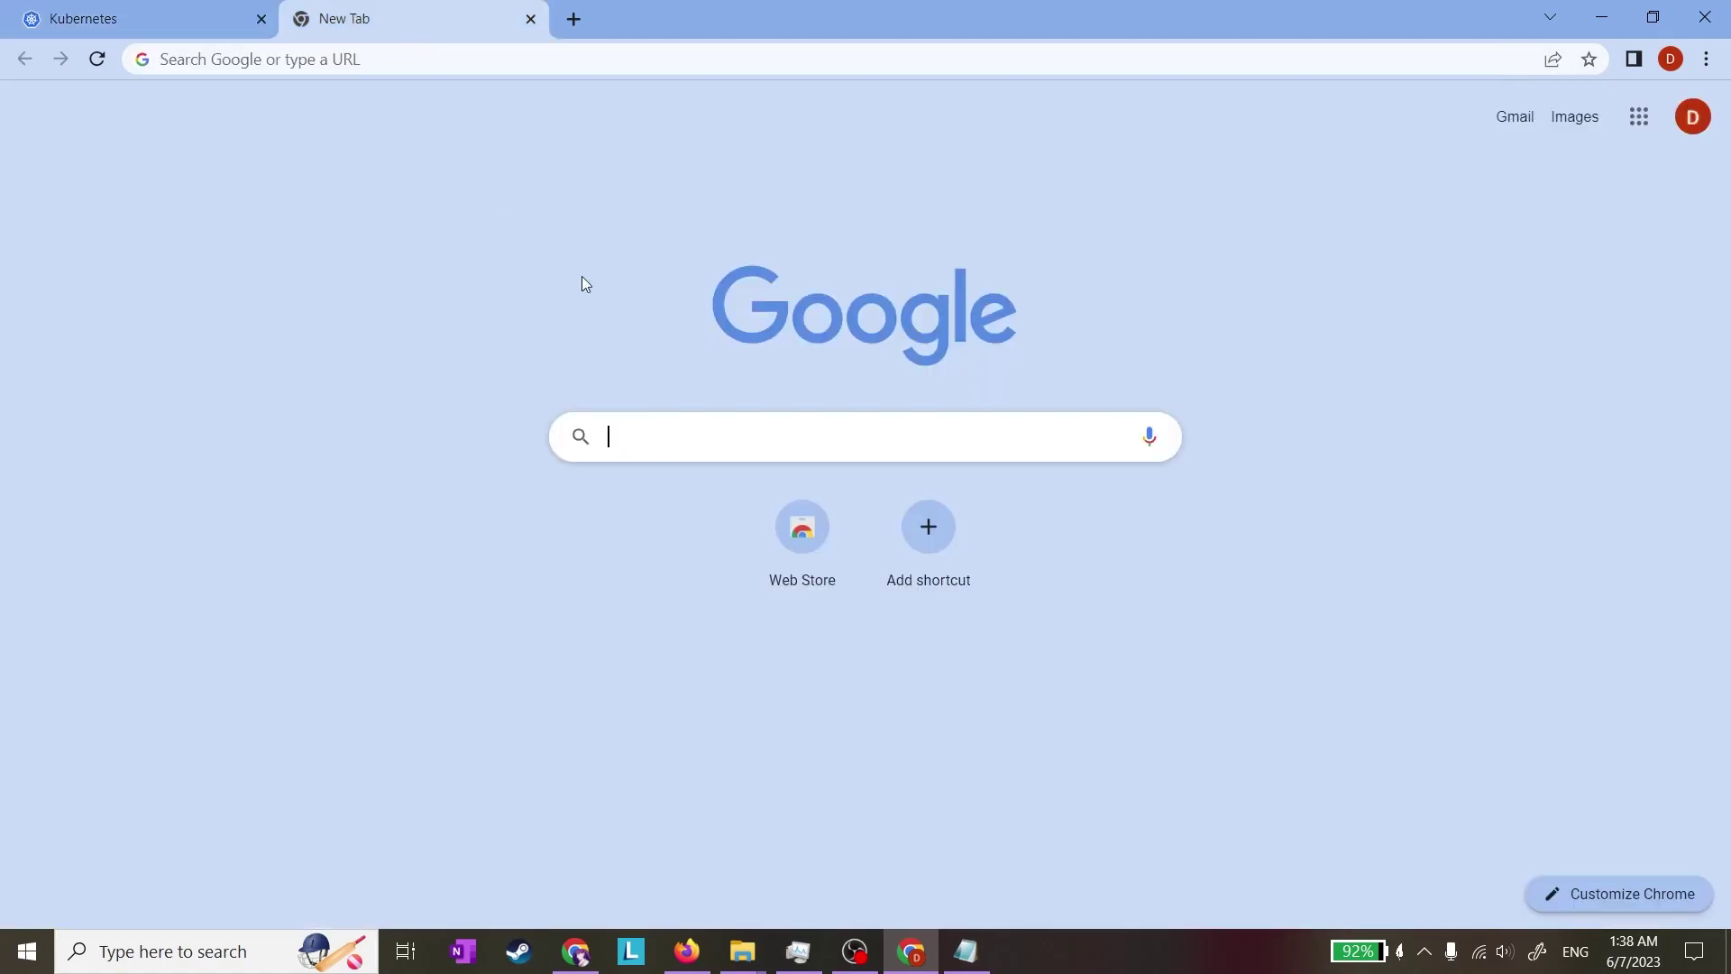
{"action": "left_click", "coordinate": [693, 438]}
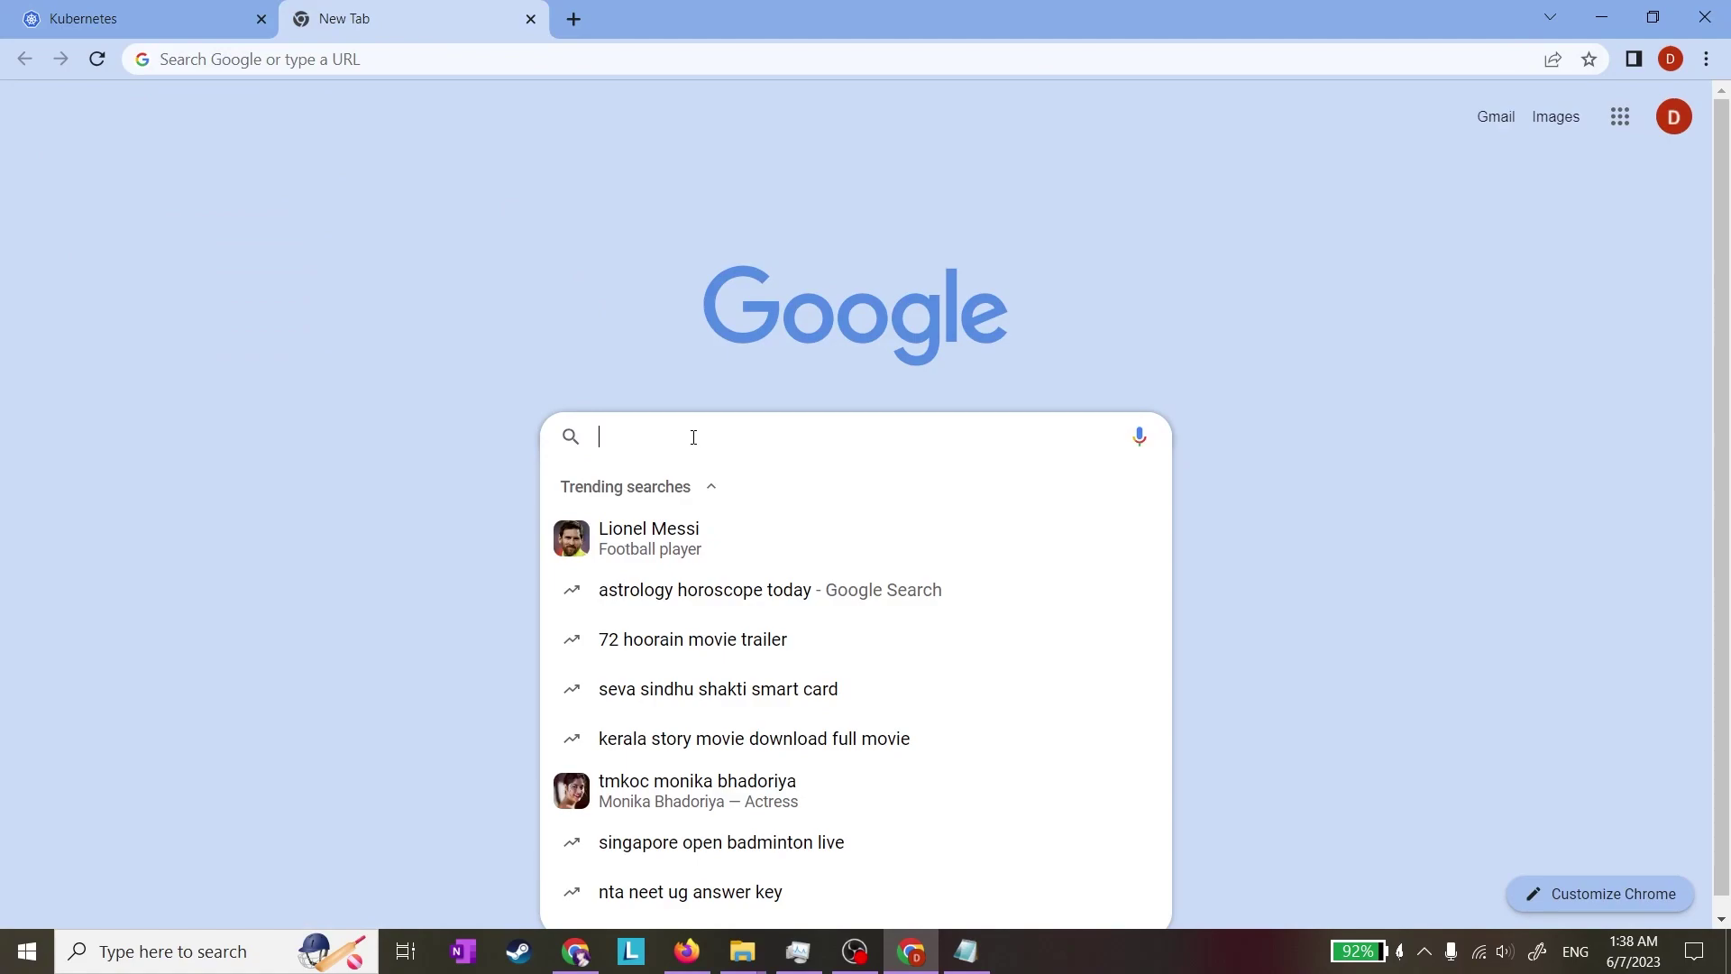
{"action": "type", "text": "skafoo"}
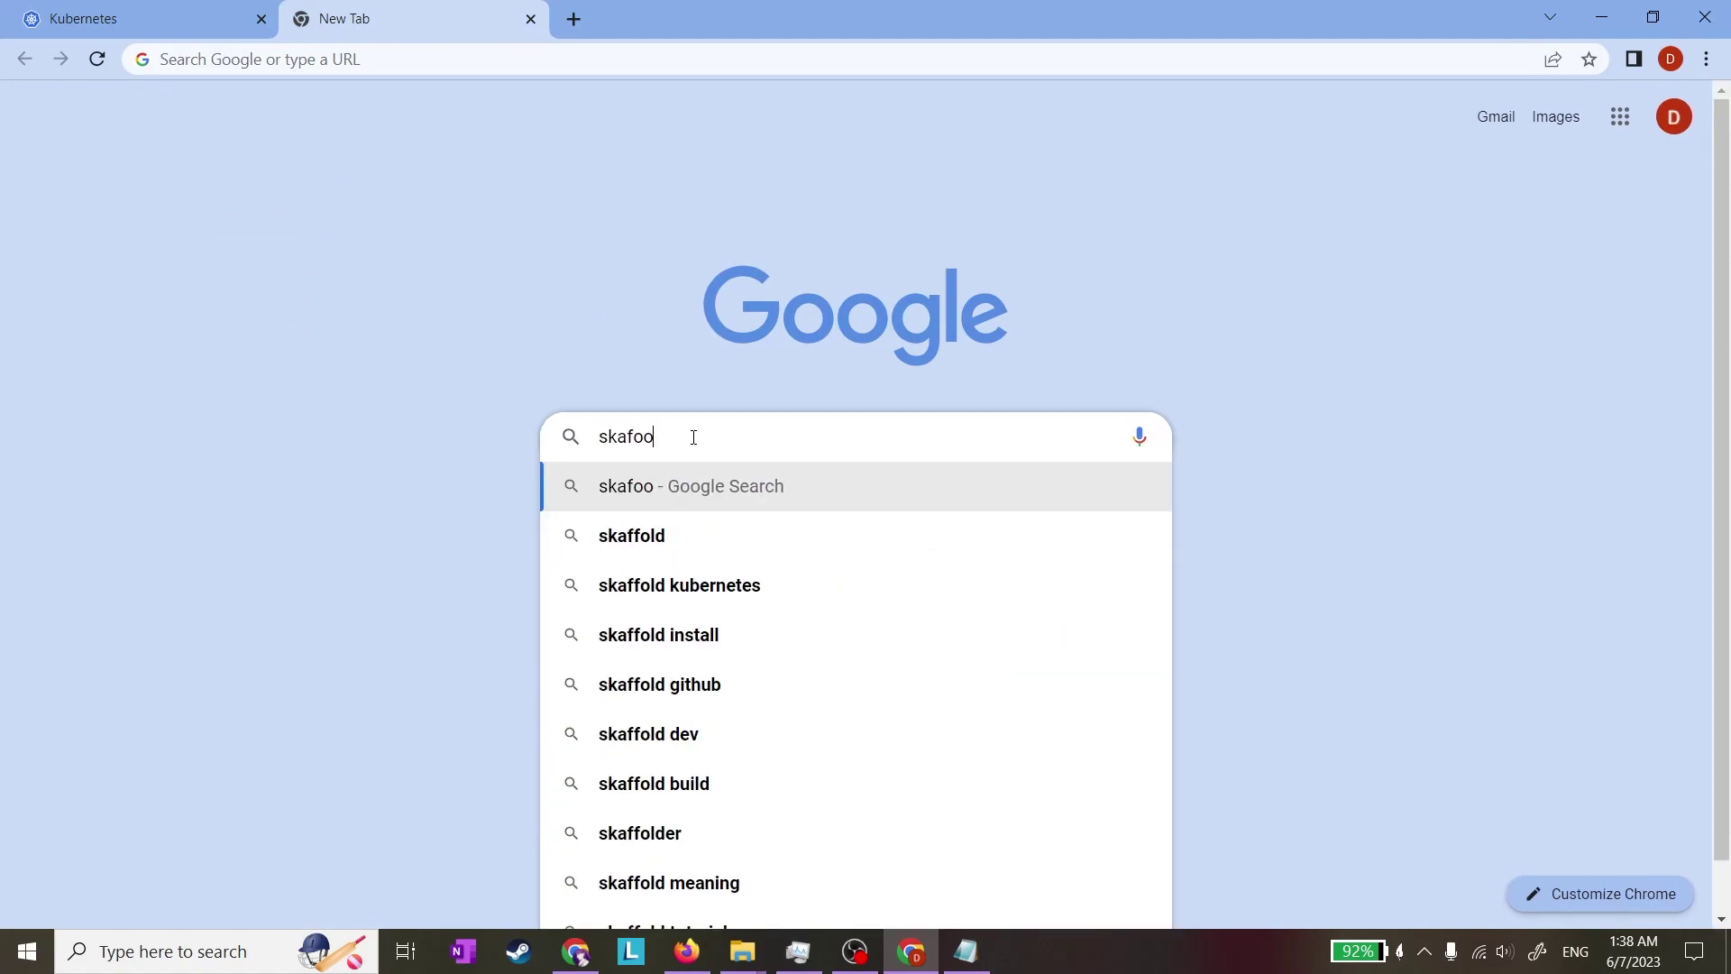
{"action": "key", "text": "BackSpace"}
{"action": "key", "text": "BackSpace"}
{"action": "type", "text": "fold"}
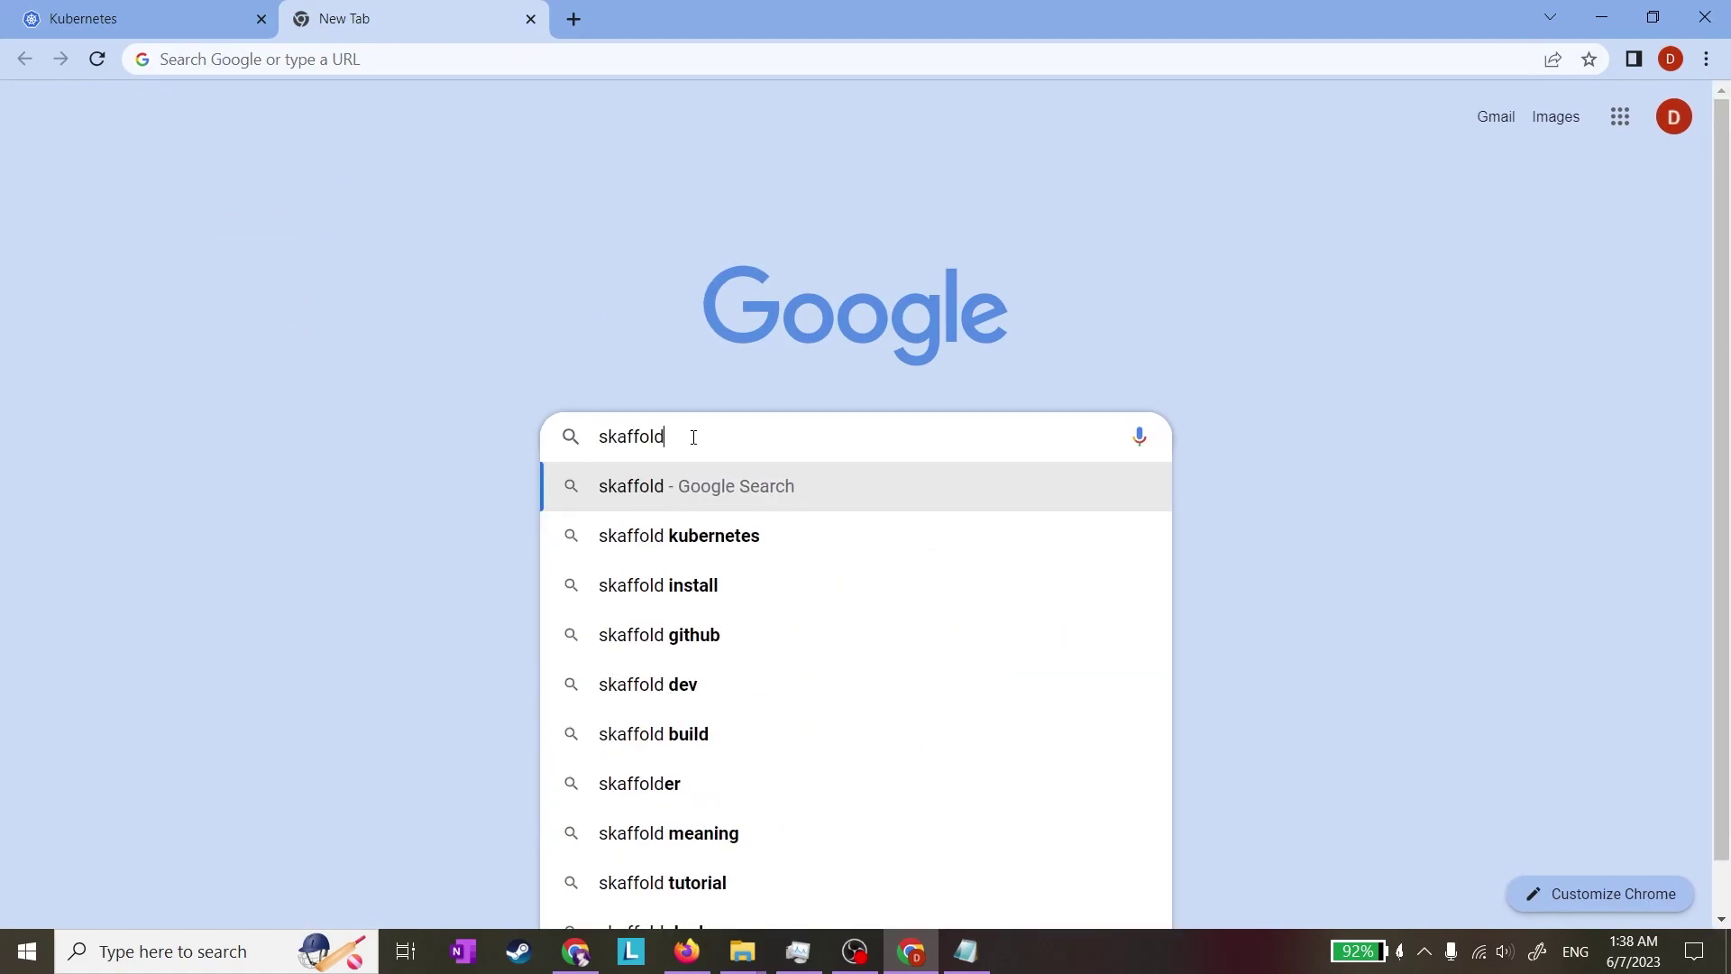
{"action": "key", "text": "Return"}
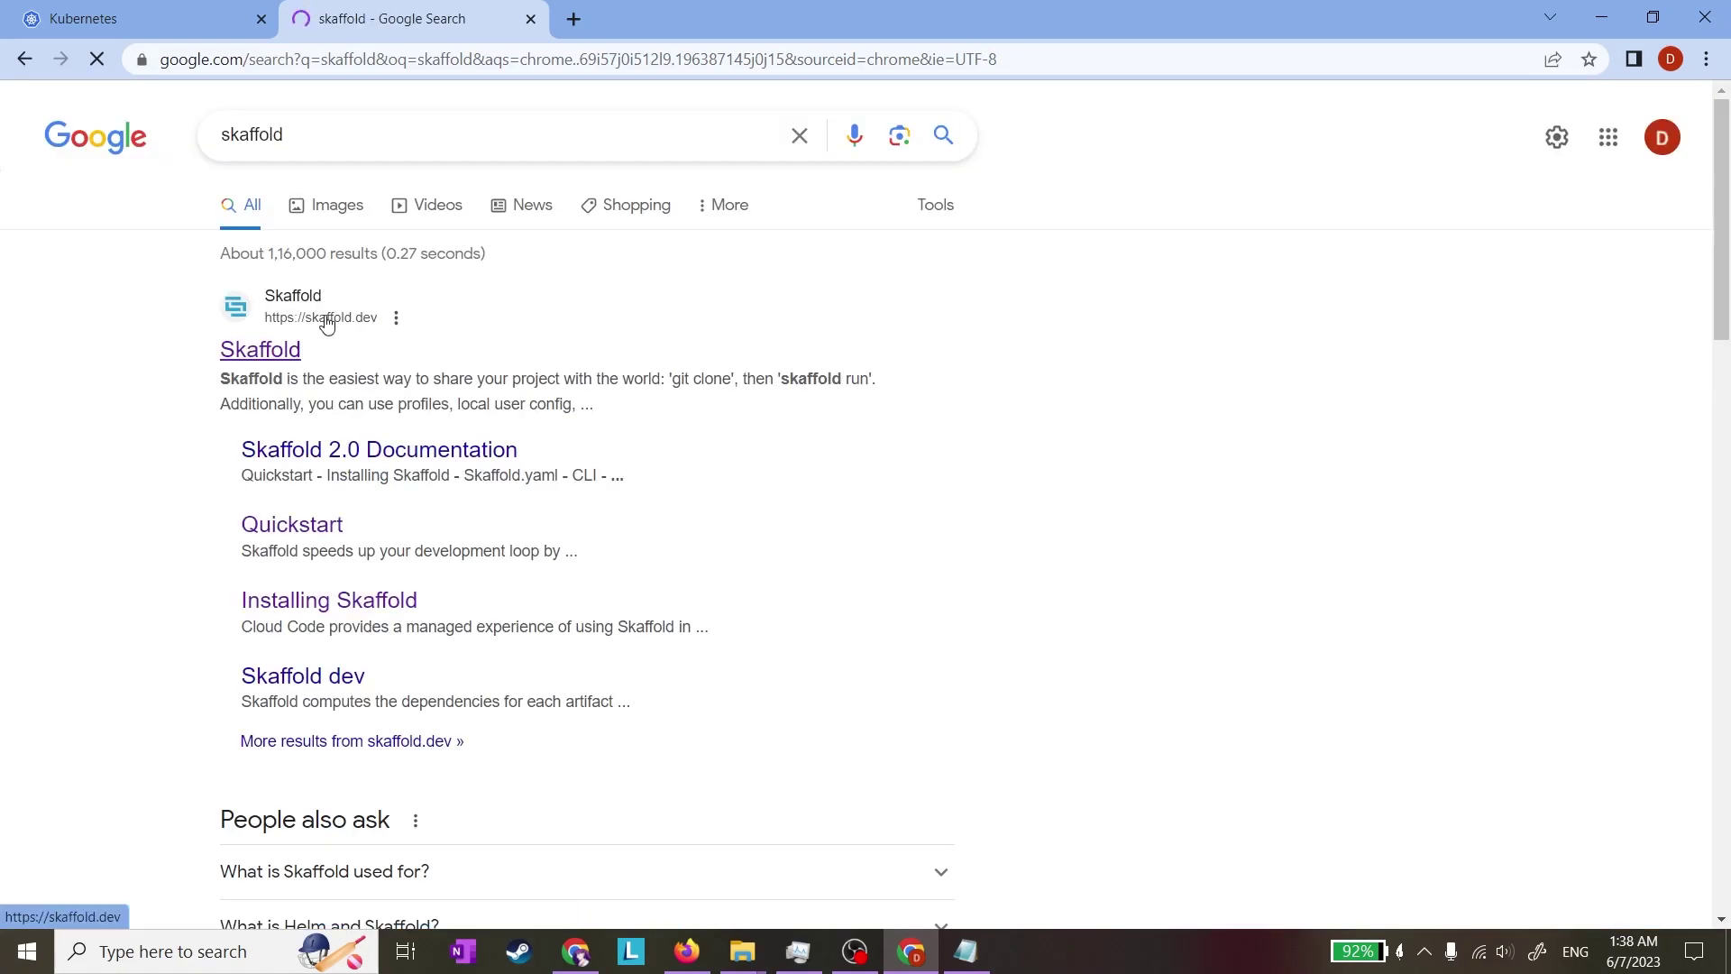
{"action": "left_click", "coordinate": [296, 358]}
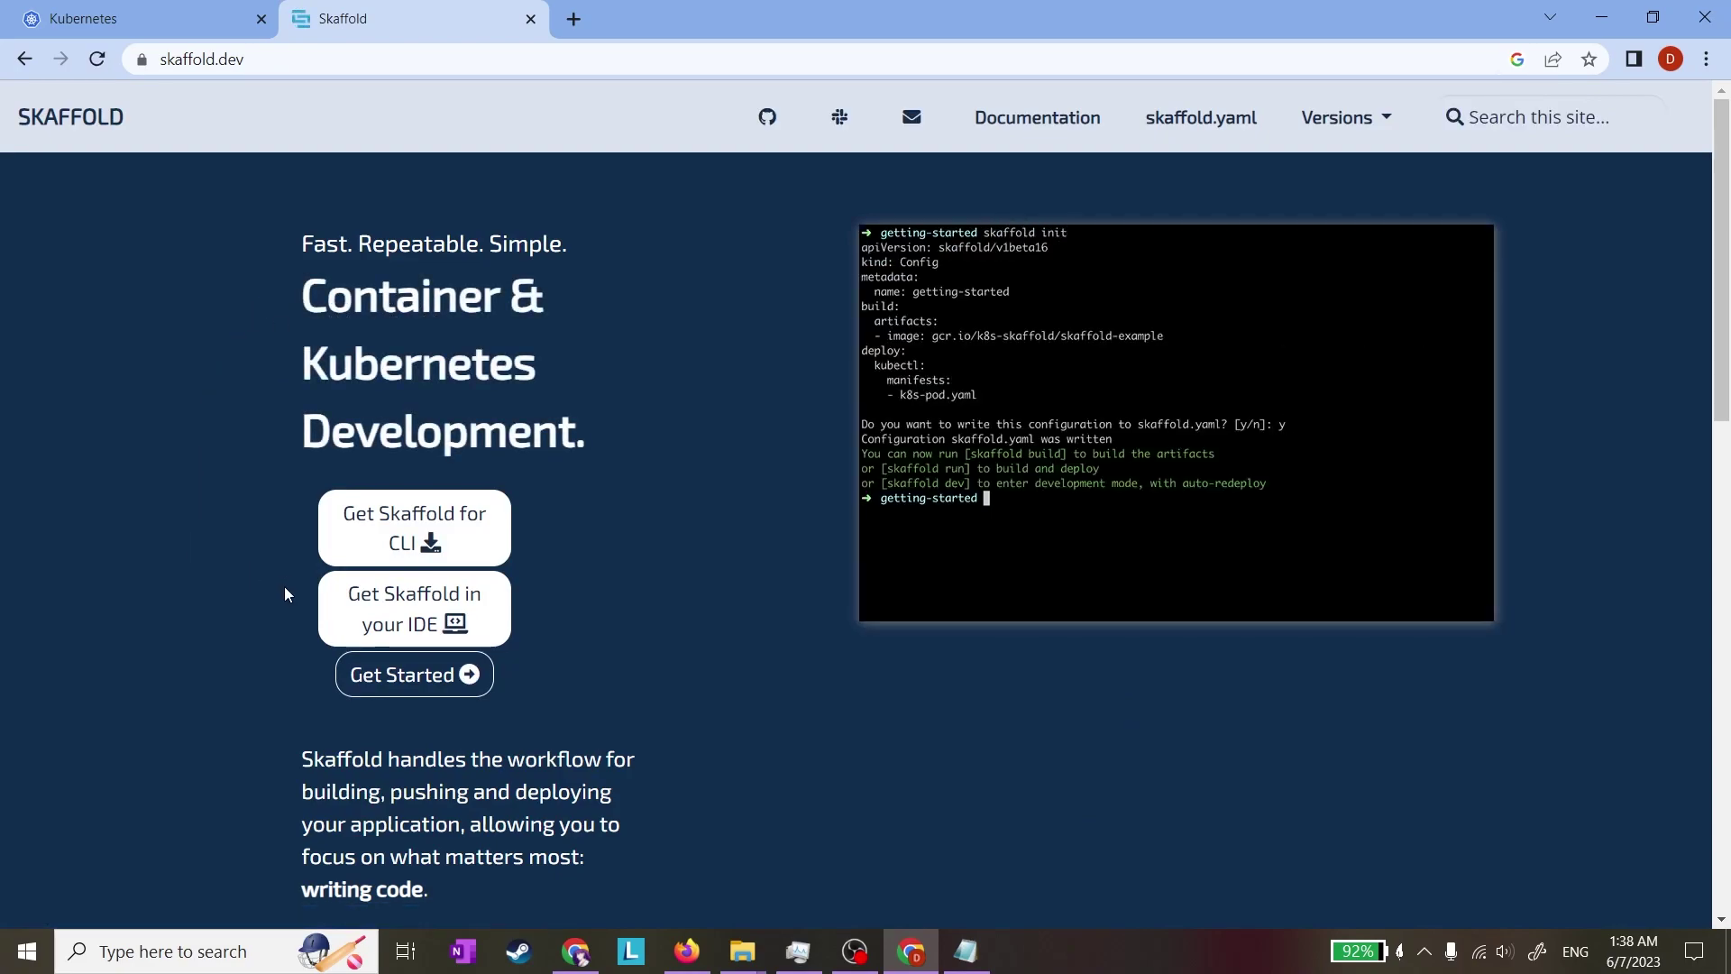
Open the Installing Skaffold docs and show the WINDOWS tab under Standalone binary
{"action": "left_click", "coordinate": [408, 634]}
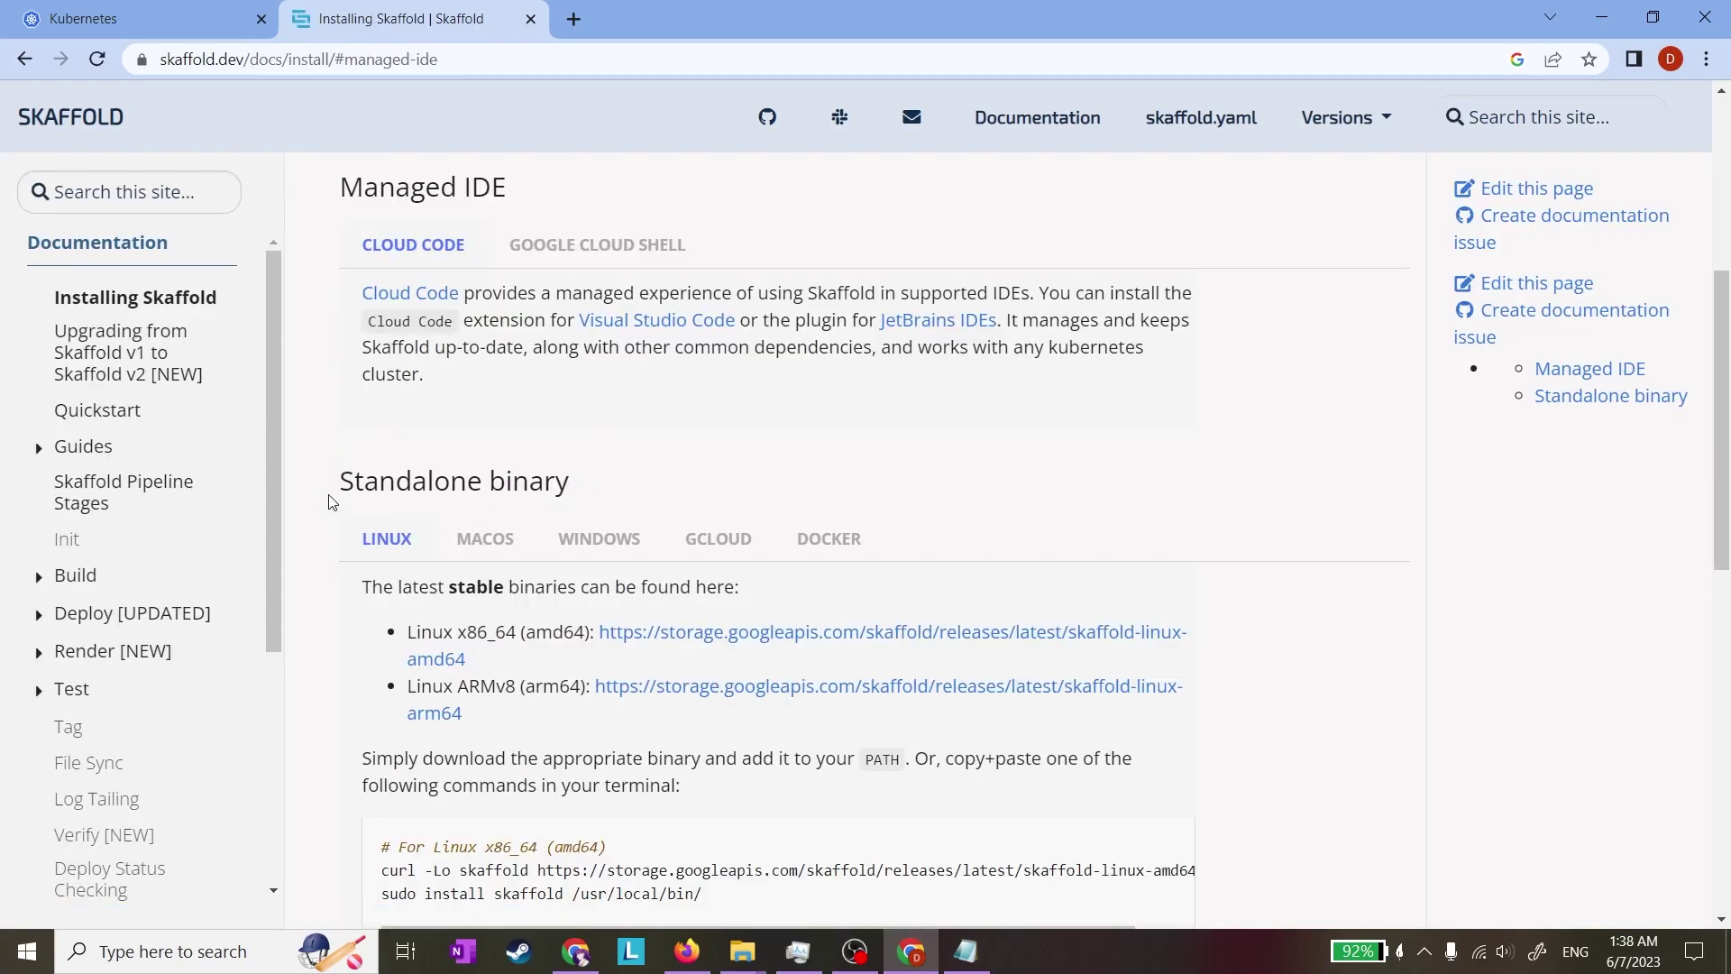
{"action": "left_click_drag", "start_coordinate": [333, 494], "coordinate": [572, 489]}
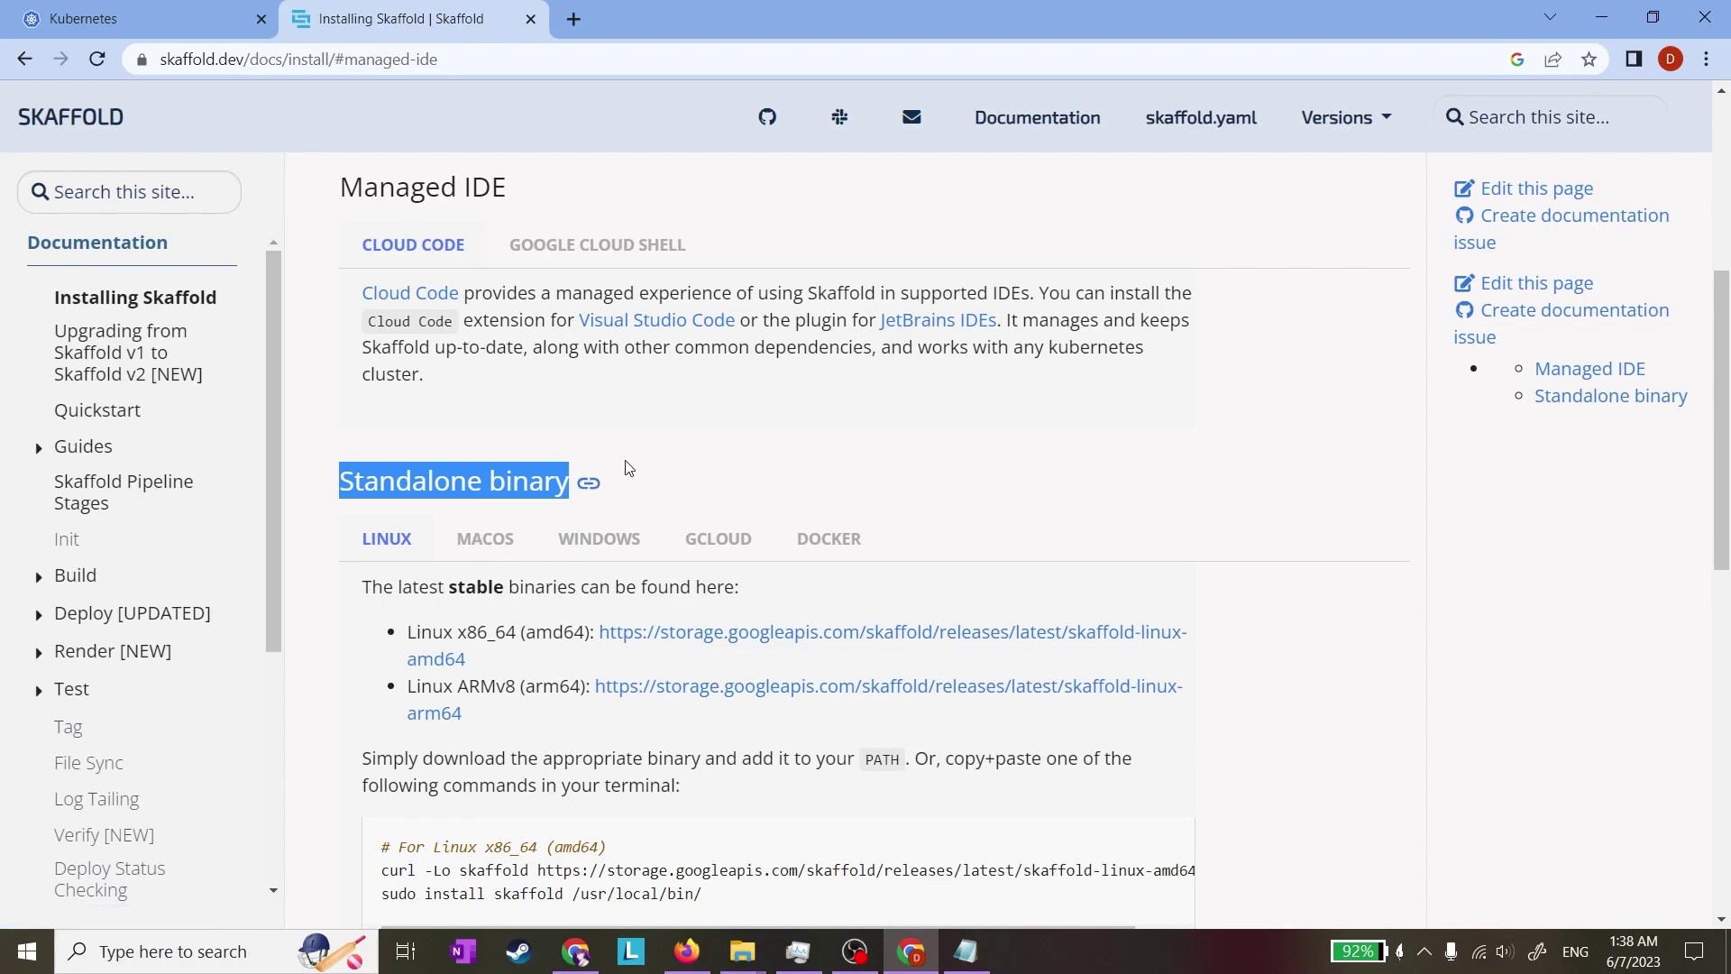
{"action": "left_click", "coordinate": [599, 538]}
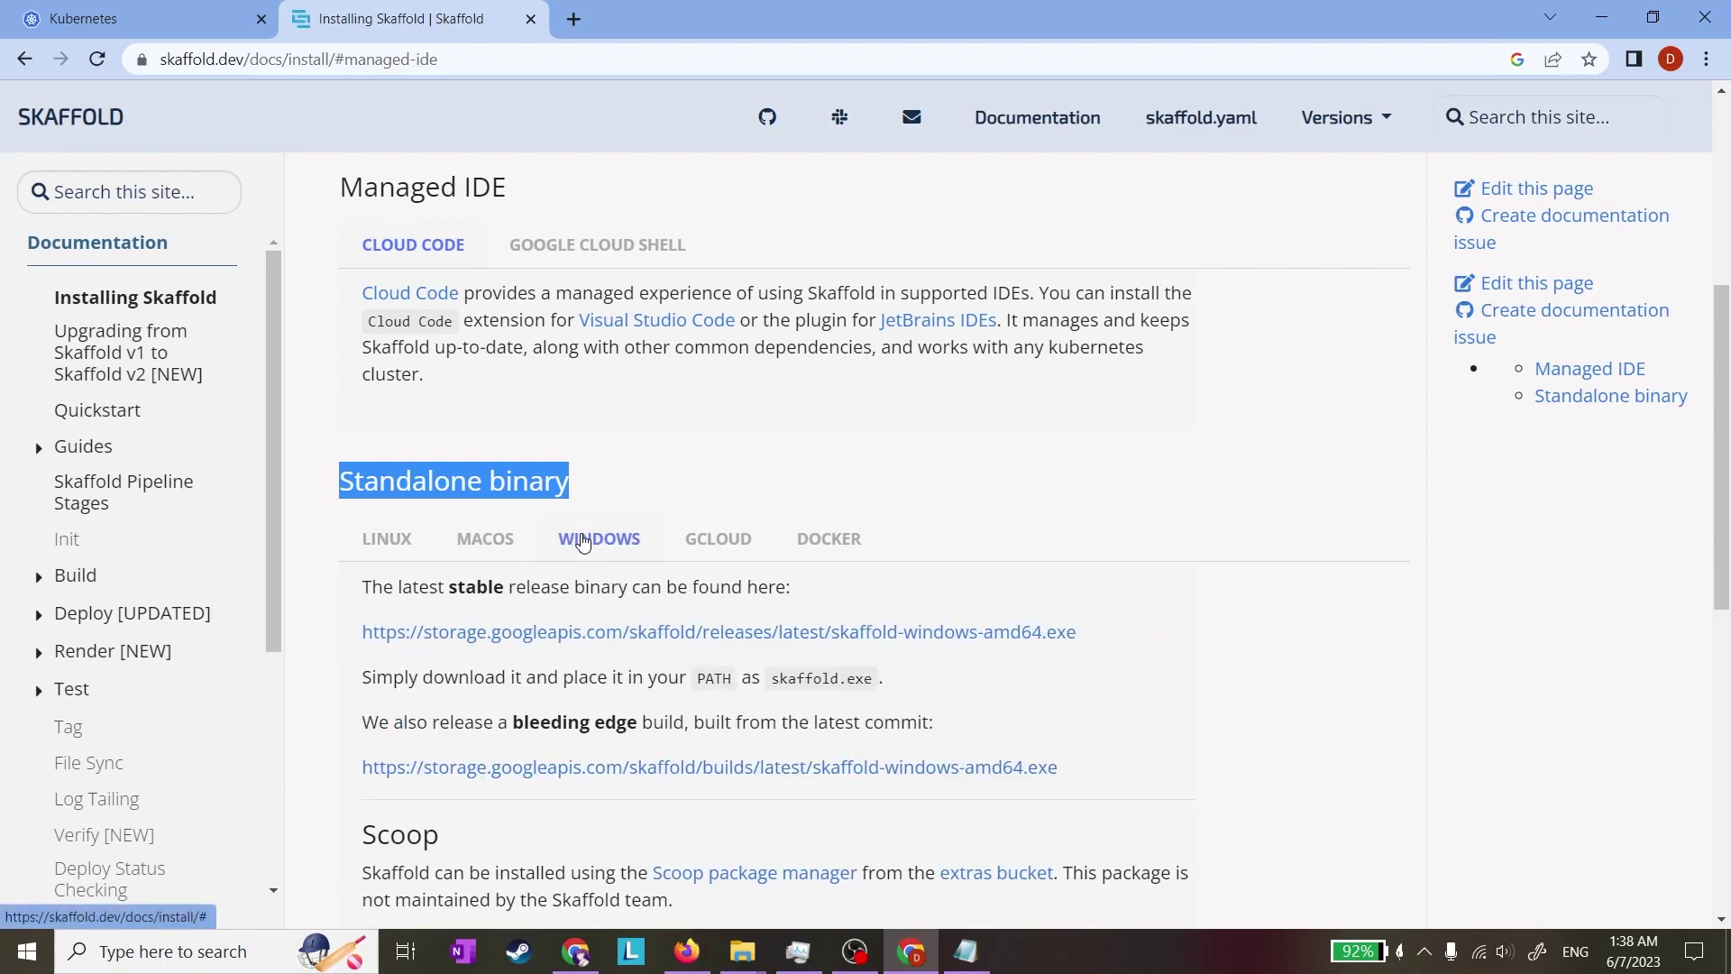
{"action": "scroll", "coordinate": [630, 499], "scroll_direction": "down", "scroll_amount": 1}
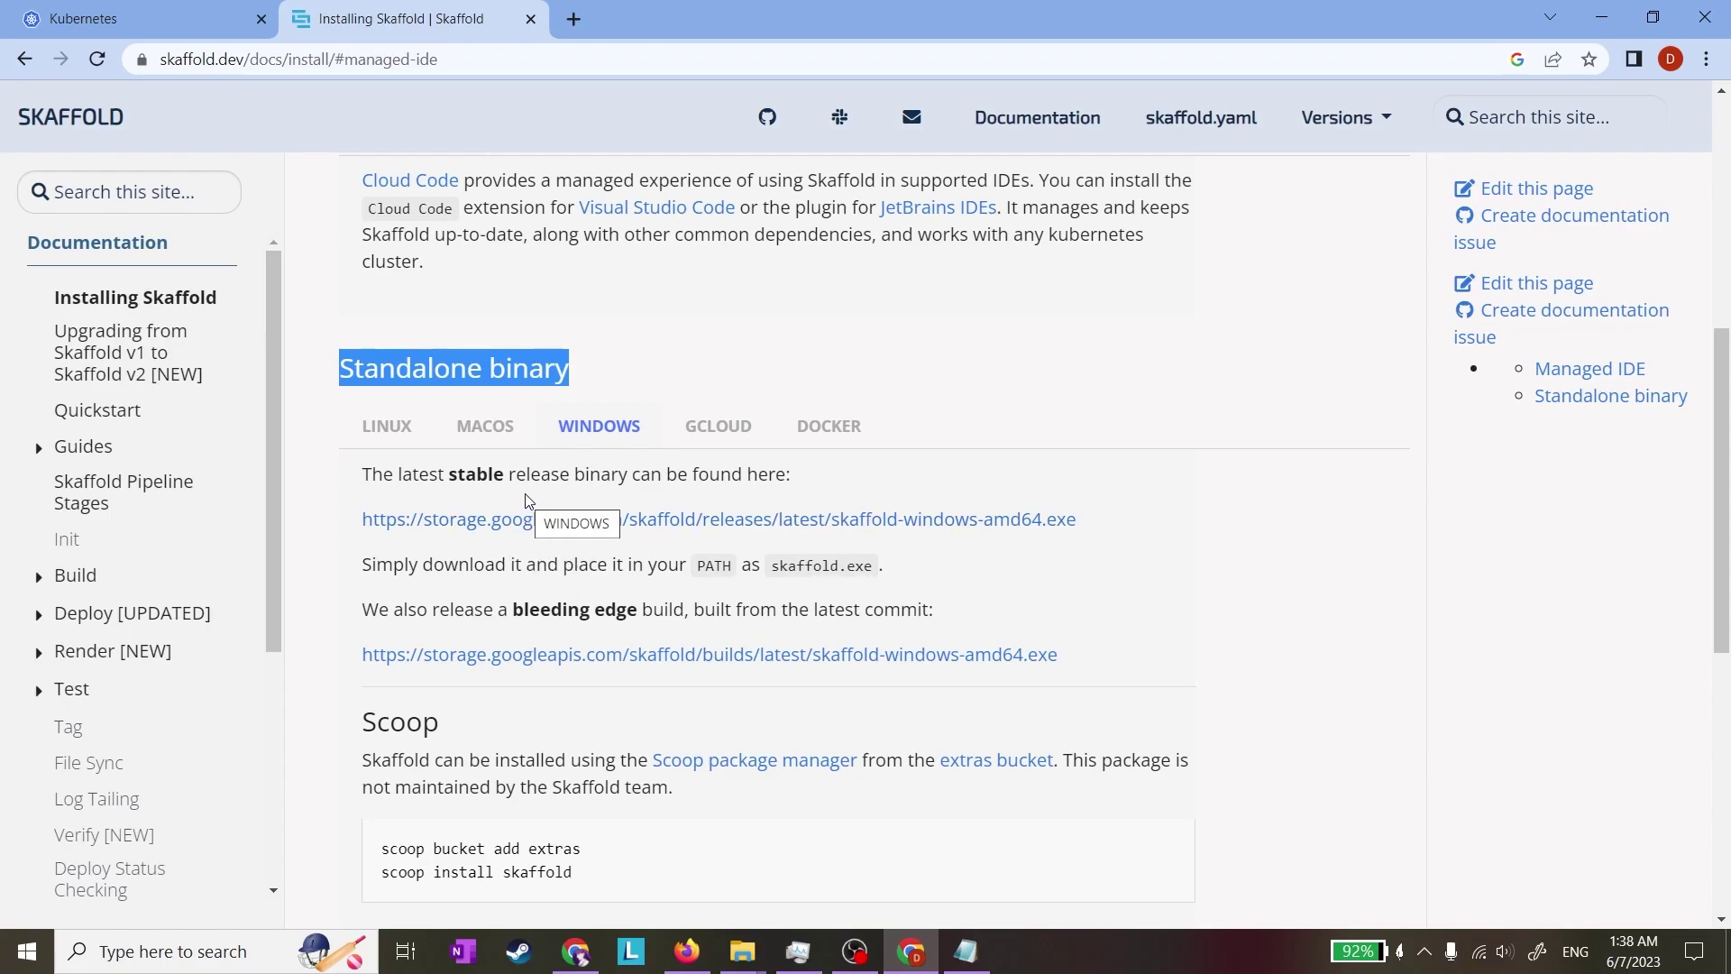
Download the stable skaffold-windows-amd64.exe and confirm it in Chrome's downloads list
{"action": "left_click", "coordinate": [594, 520]}
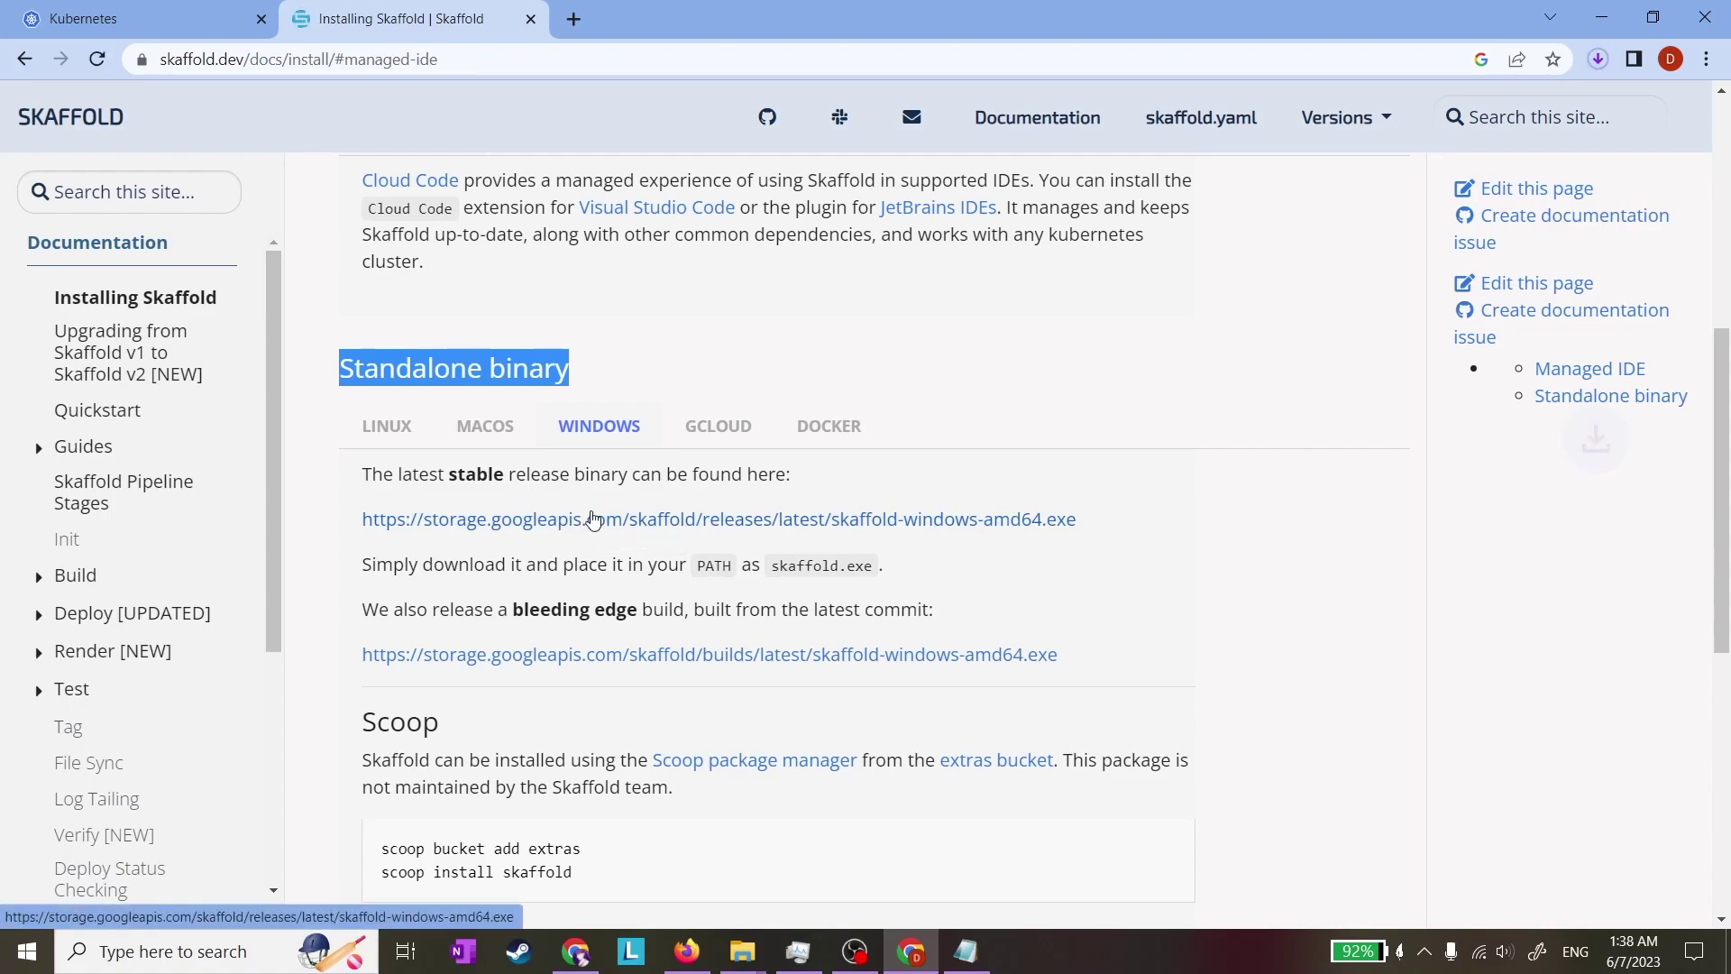
{"action": "left_click", "coordinate": [1599, 60]}
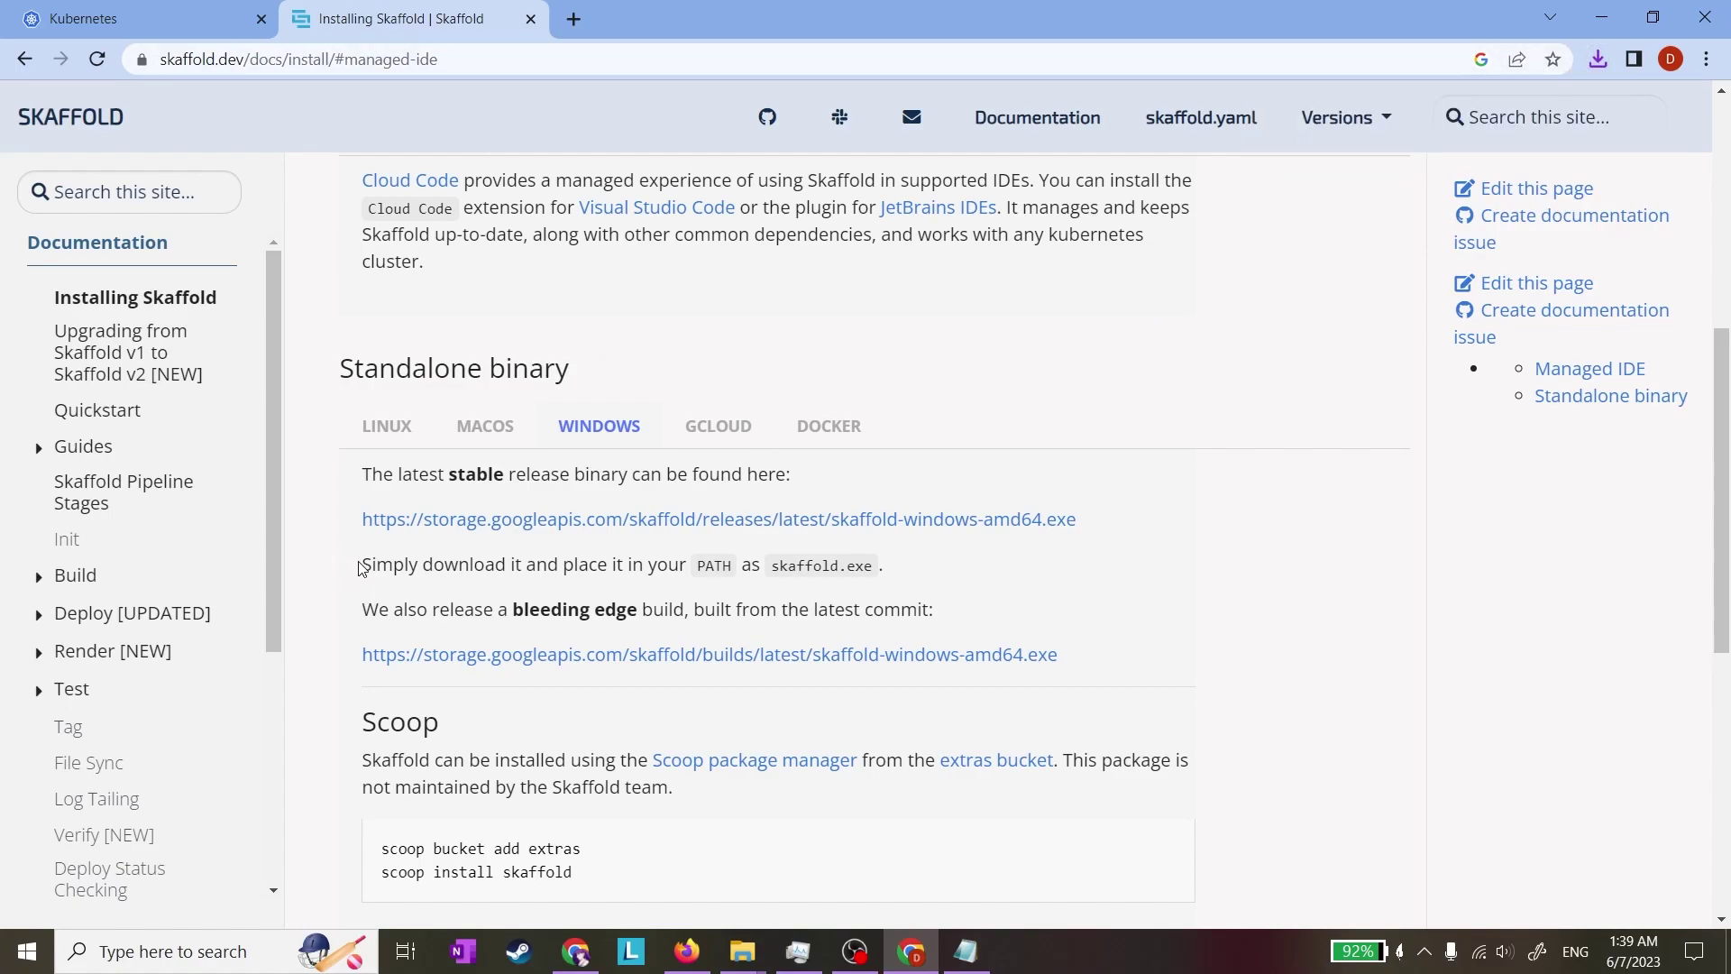
{"action": "left_click_drag", "start_coordinate": [367, 562], "coordinate": [877, 568]}
{"action": "left_click", "coordinate": [907, 574]}
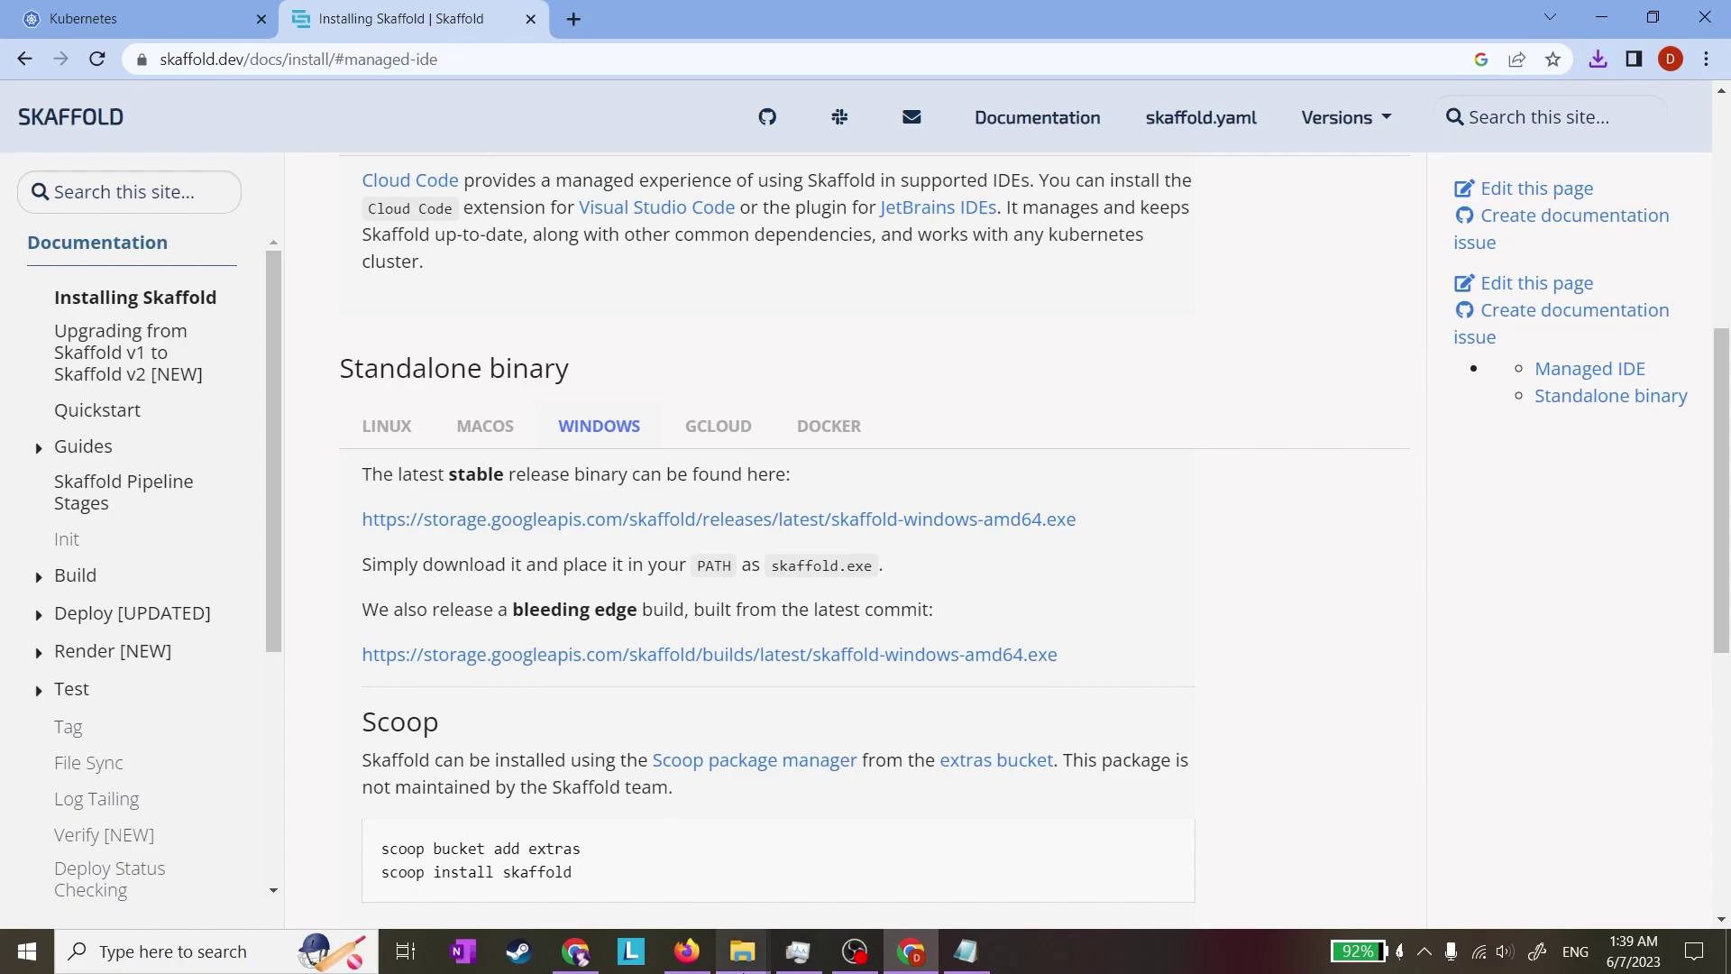
Run skaffold in Command Prompt, see the not-recognized error, and close the window
{"action": "left_click", "coordinate": [208, 952]}
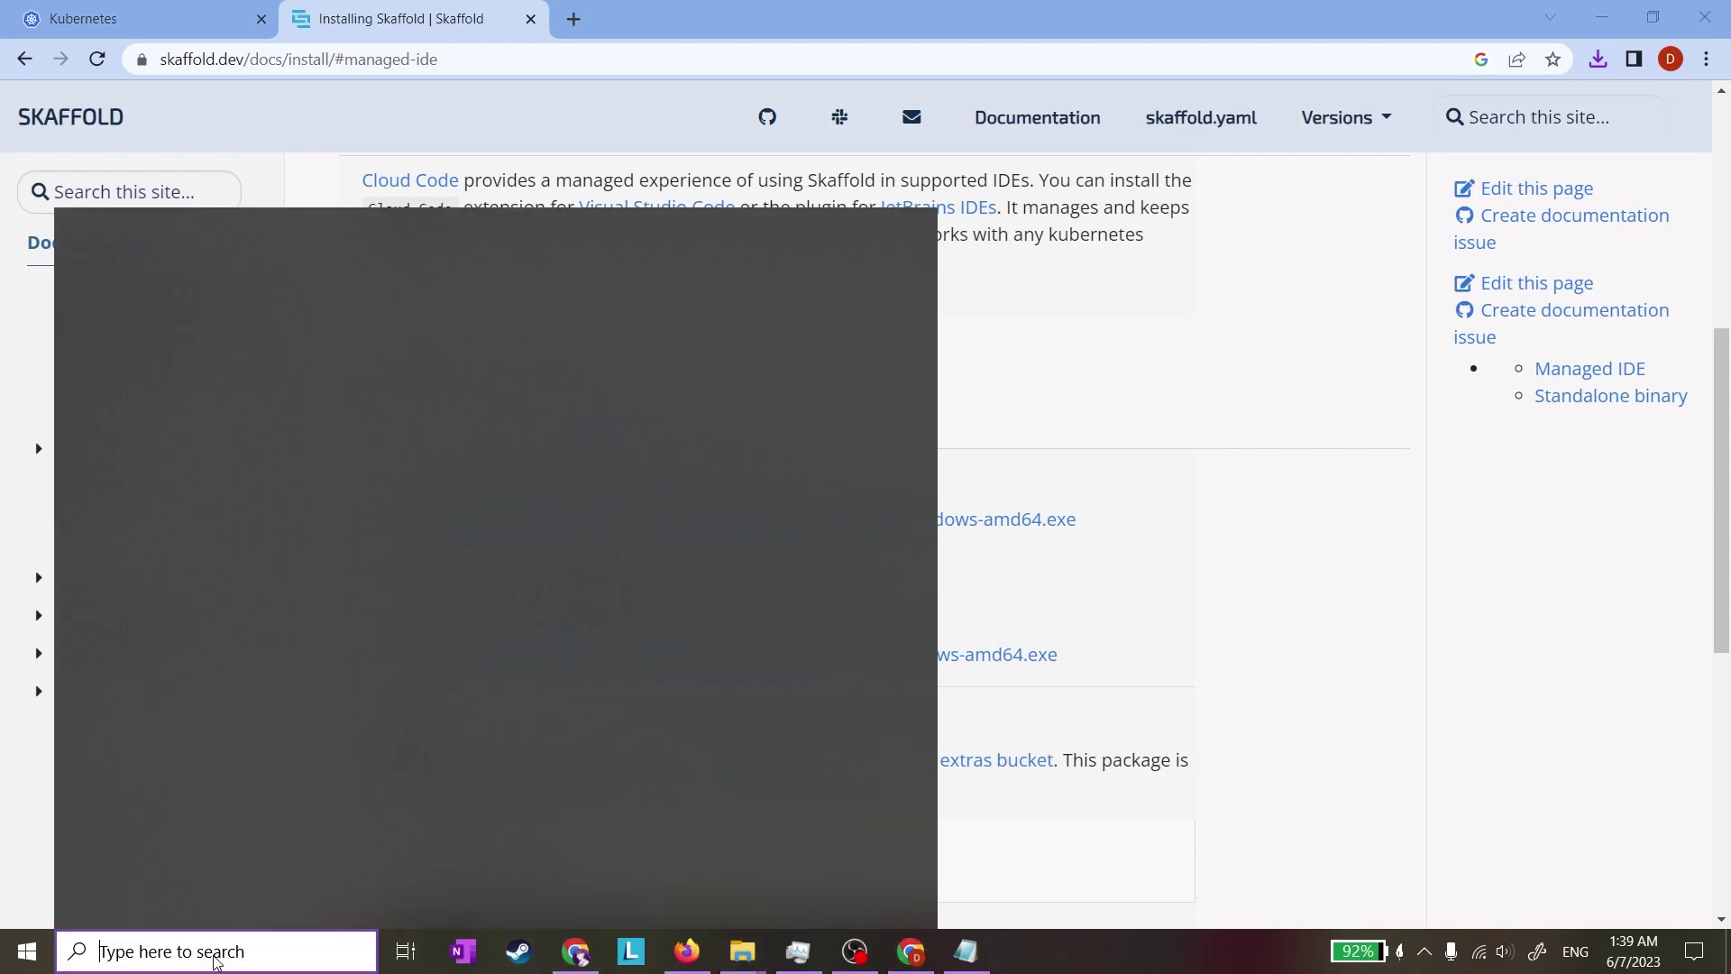
{"action": "type", "text": "cm"}
{"action": "left_click", "coordinate": [172, 342]}
{"action": "left_click", "coordinate": [598, 378]}
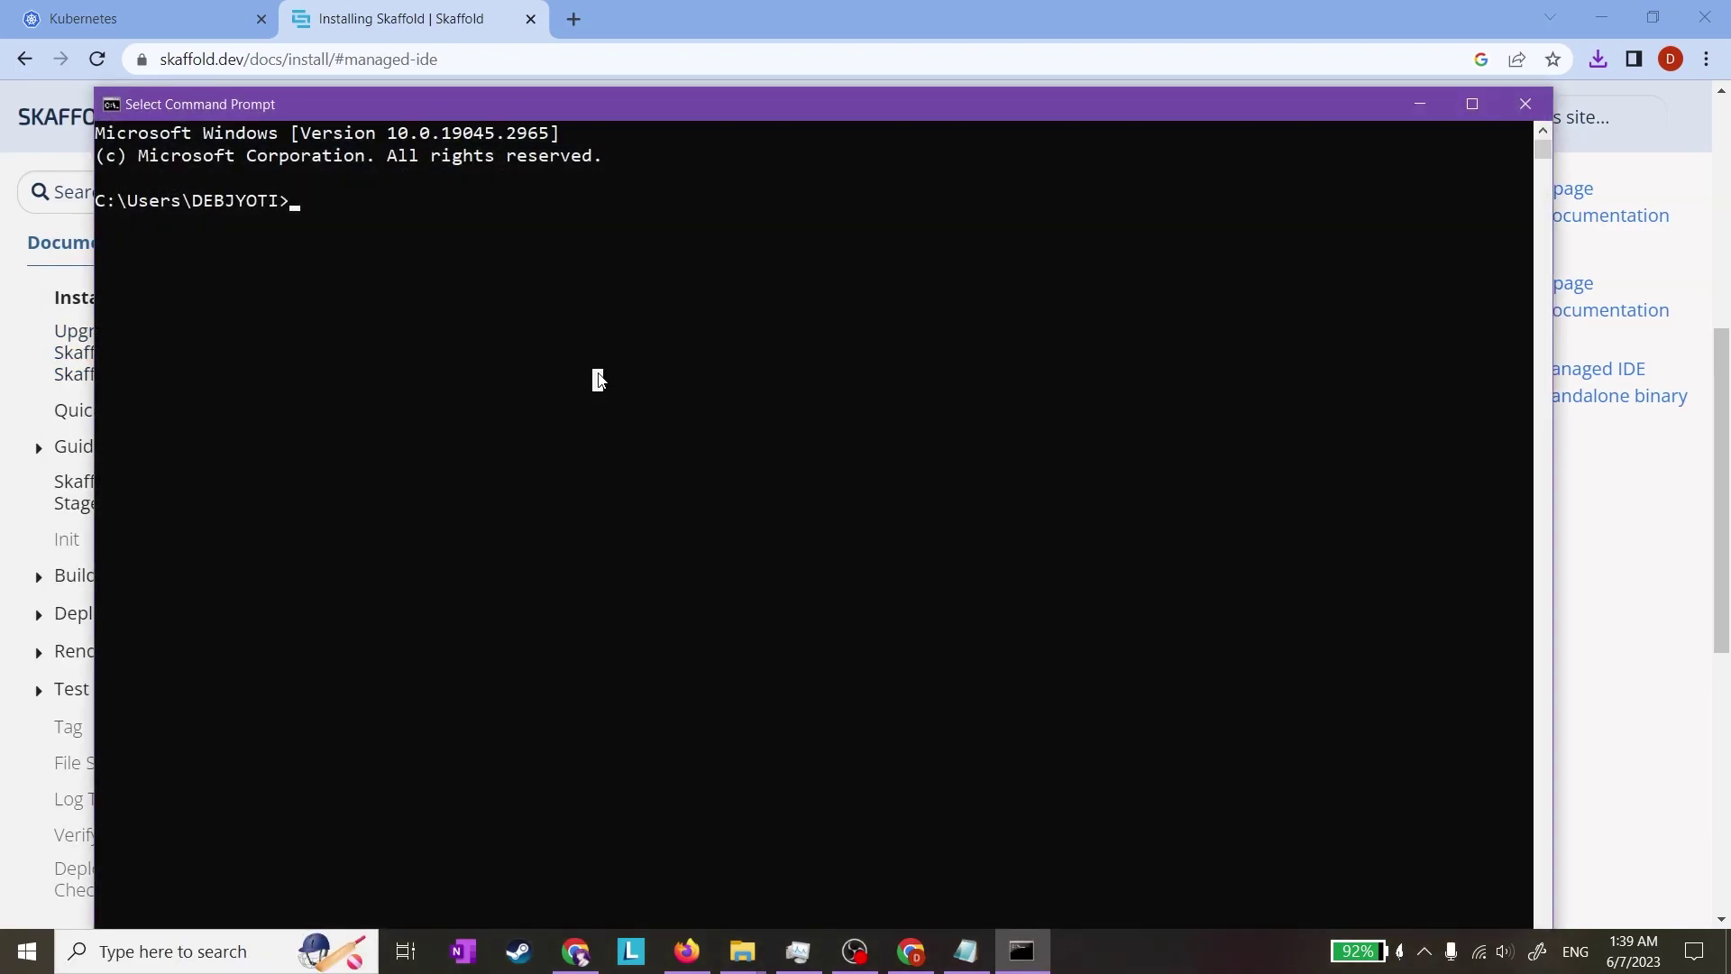
{"action": "type", "text": "skaffold"}
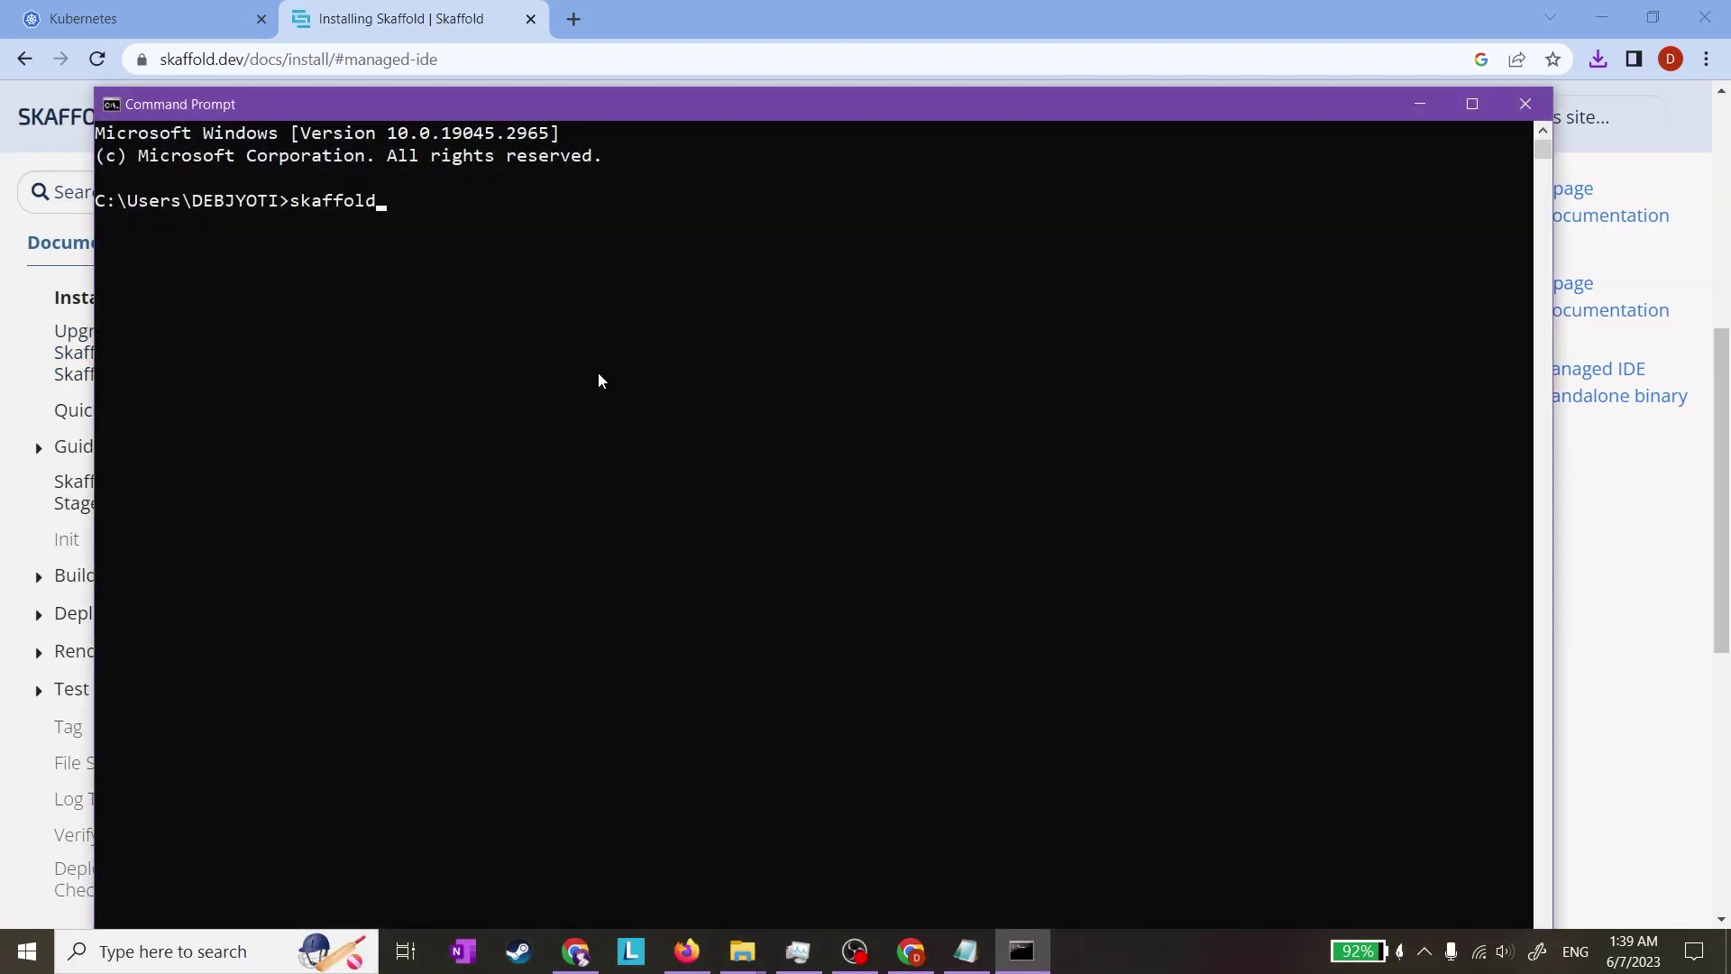
{"action": "key", "text": "Return"}
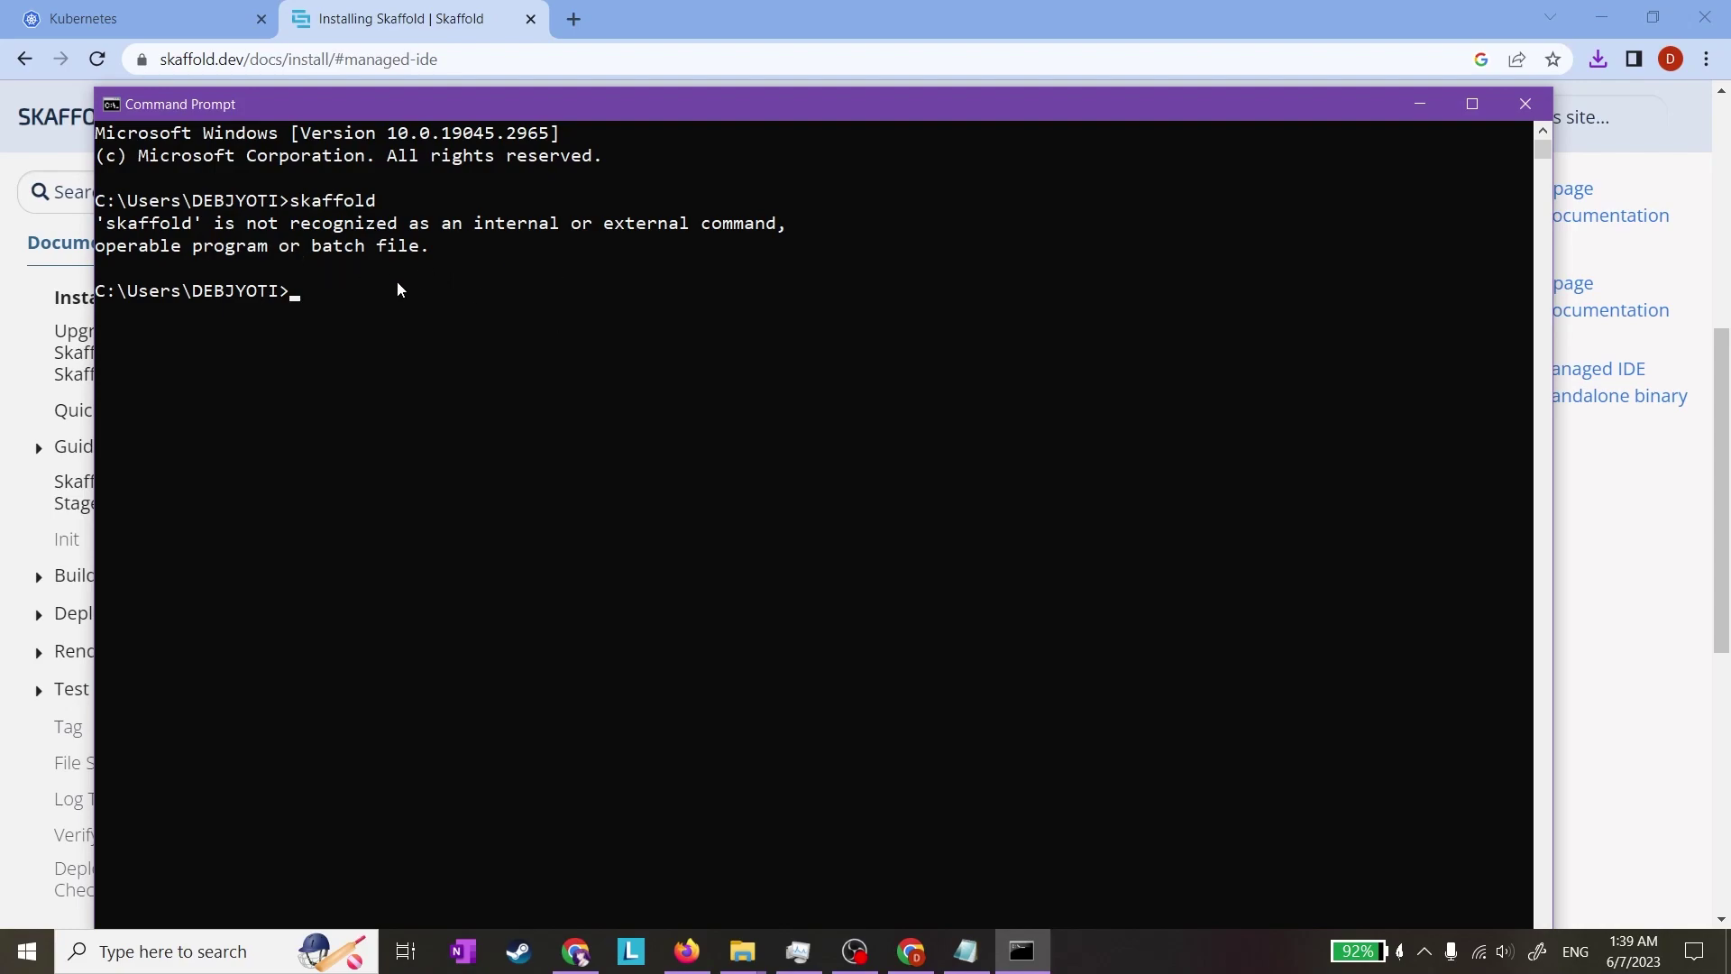
{"action": "left_click", "coordinate": [1523, 106]}
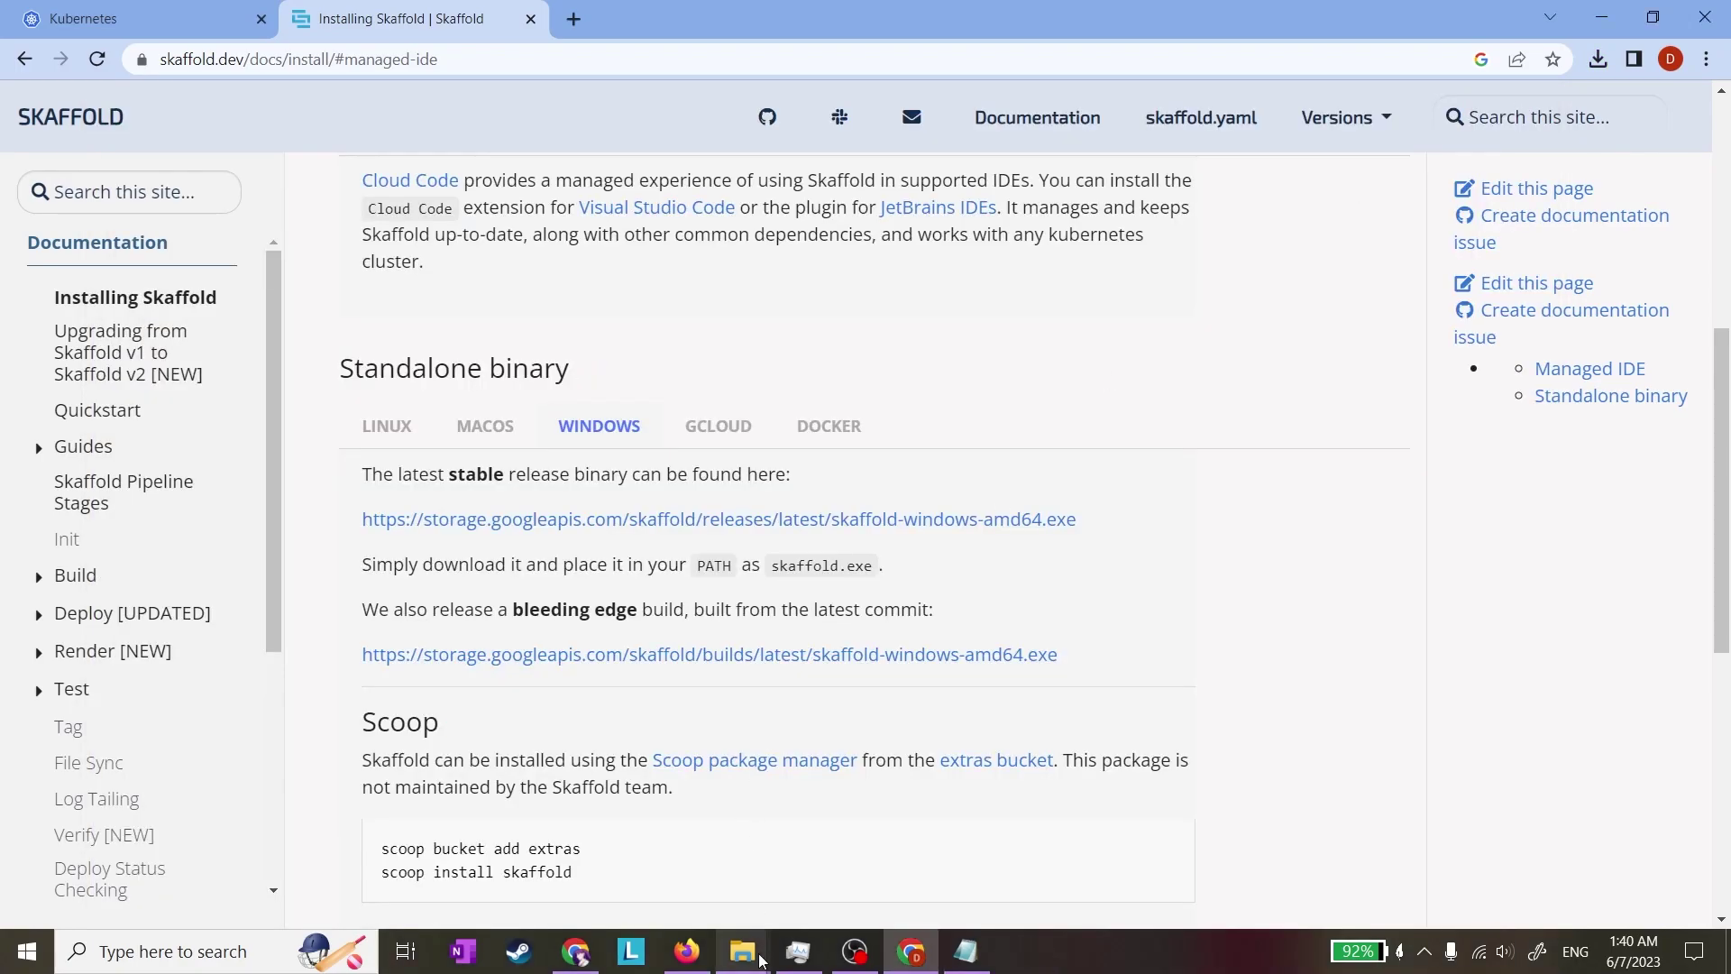
Select the downloaded skaffold-windows-amd64.exe in the Downloads folder
{"action": "mouse_move", "coordinate": [759, 960]}
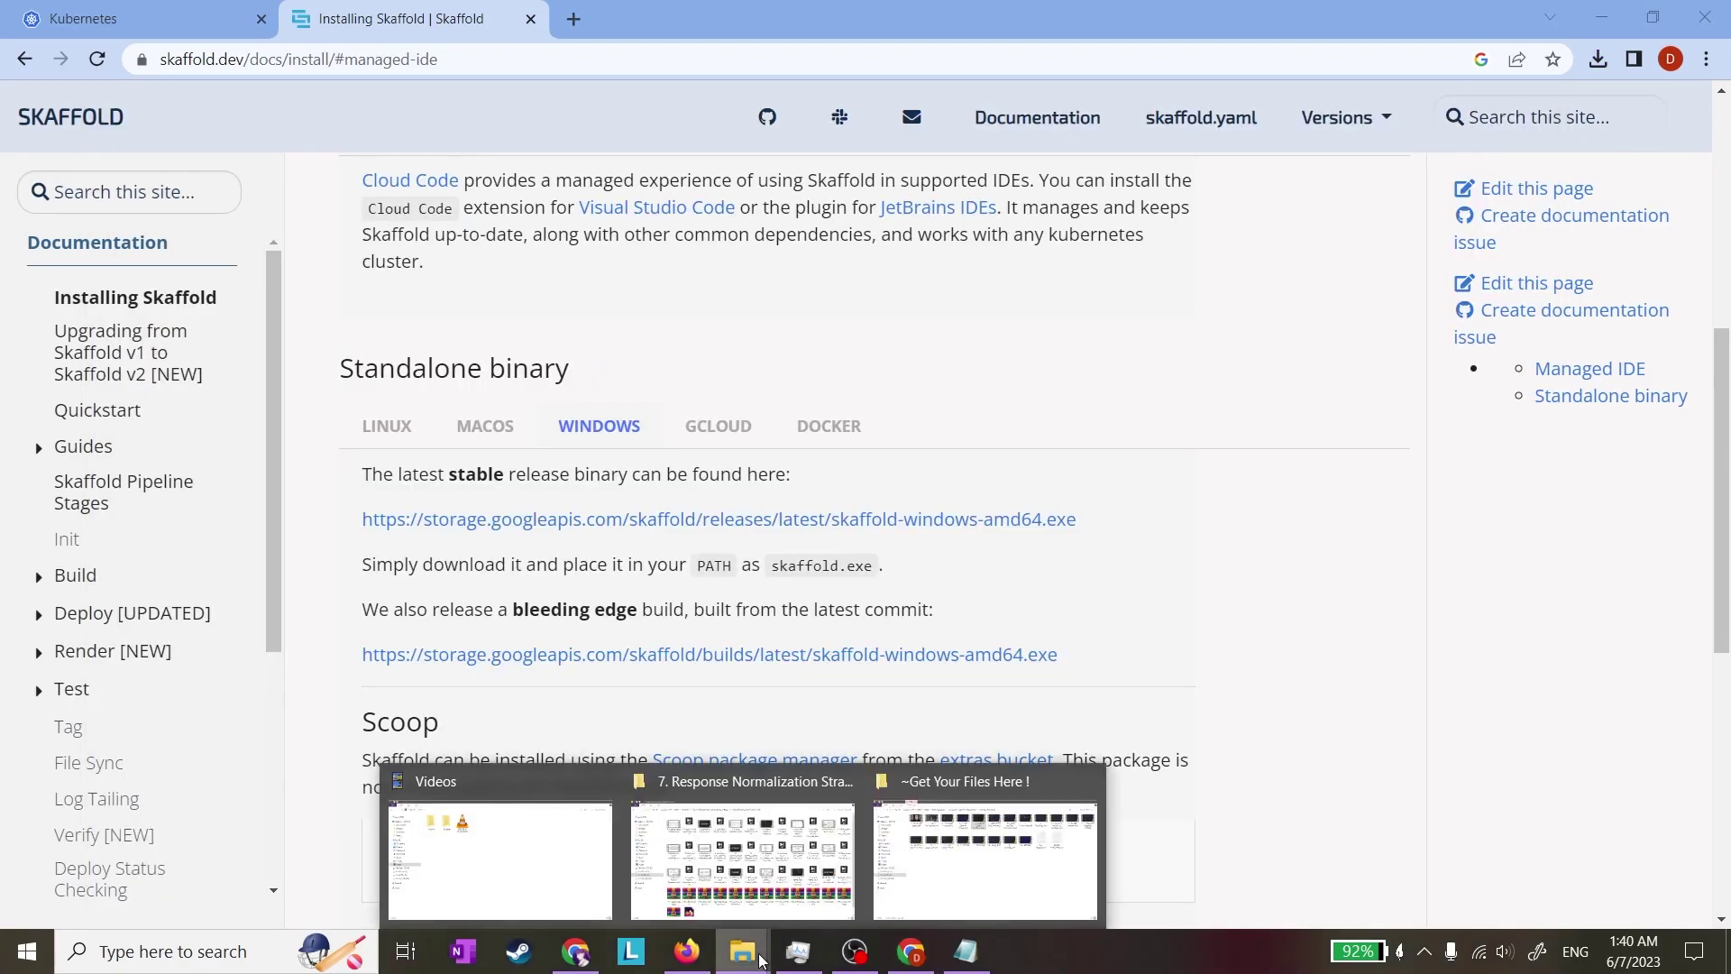
{"action": "left_click", "coordinate": [568, 891]}
{"action": "left_click", "coordinate": [152, 419]}
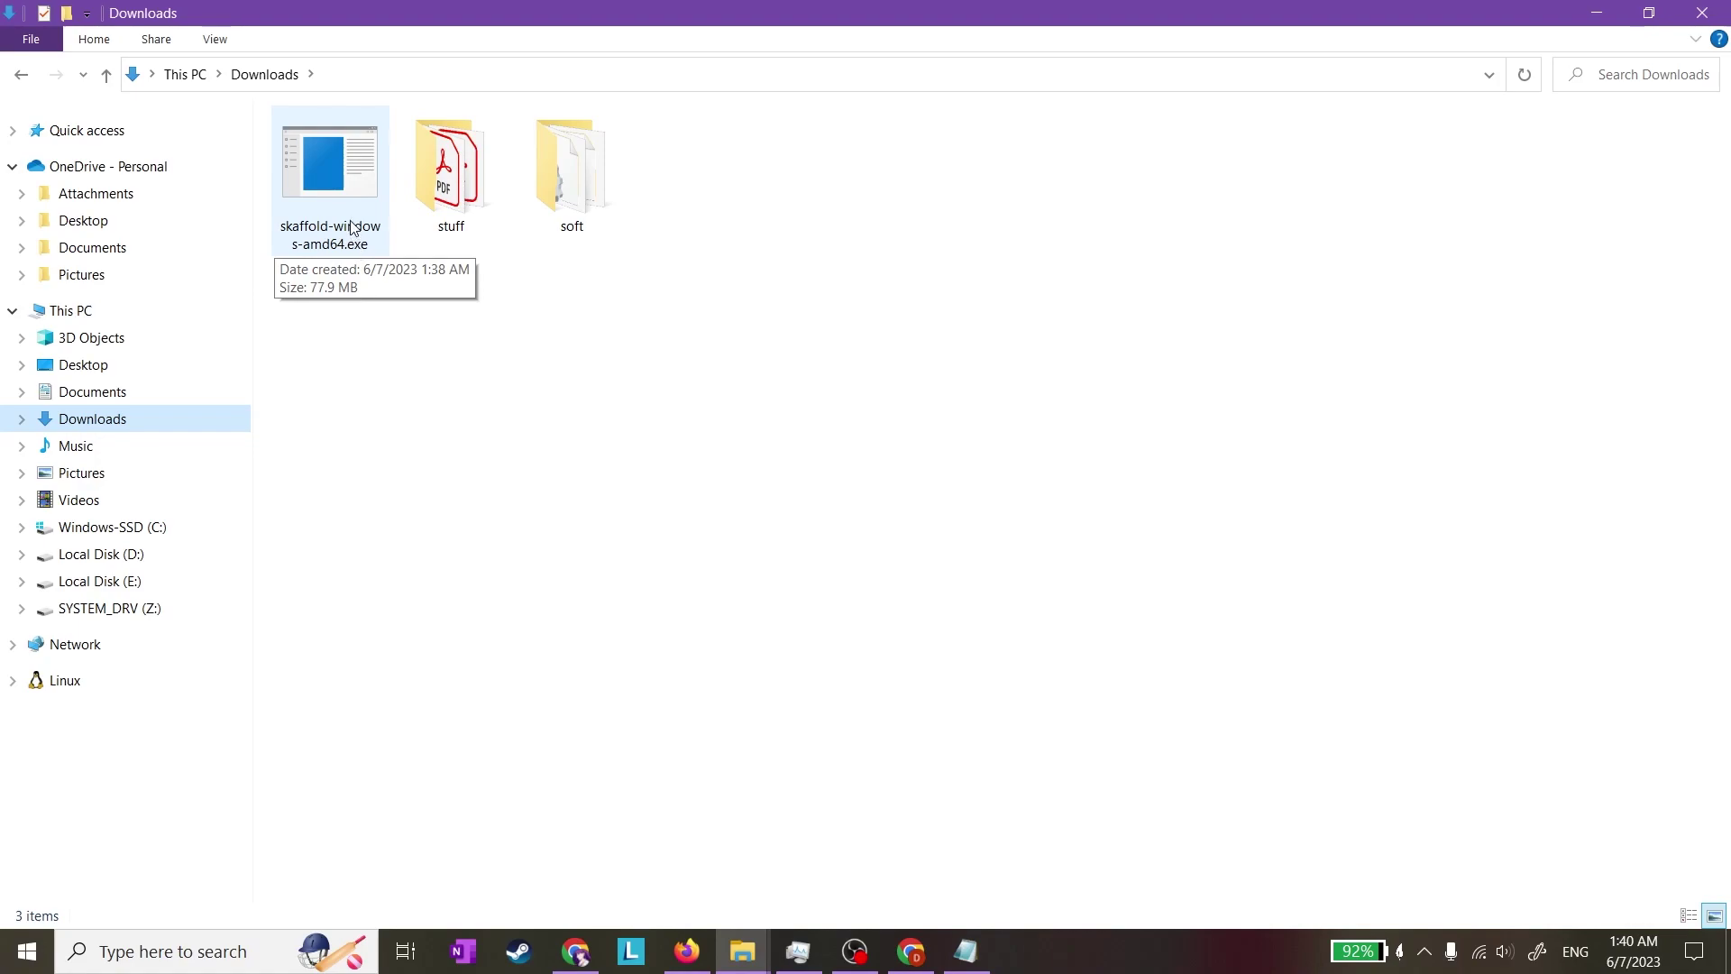
{"action": "left_click", "coordinate": [351, 225]}
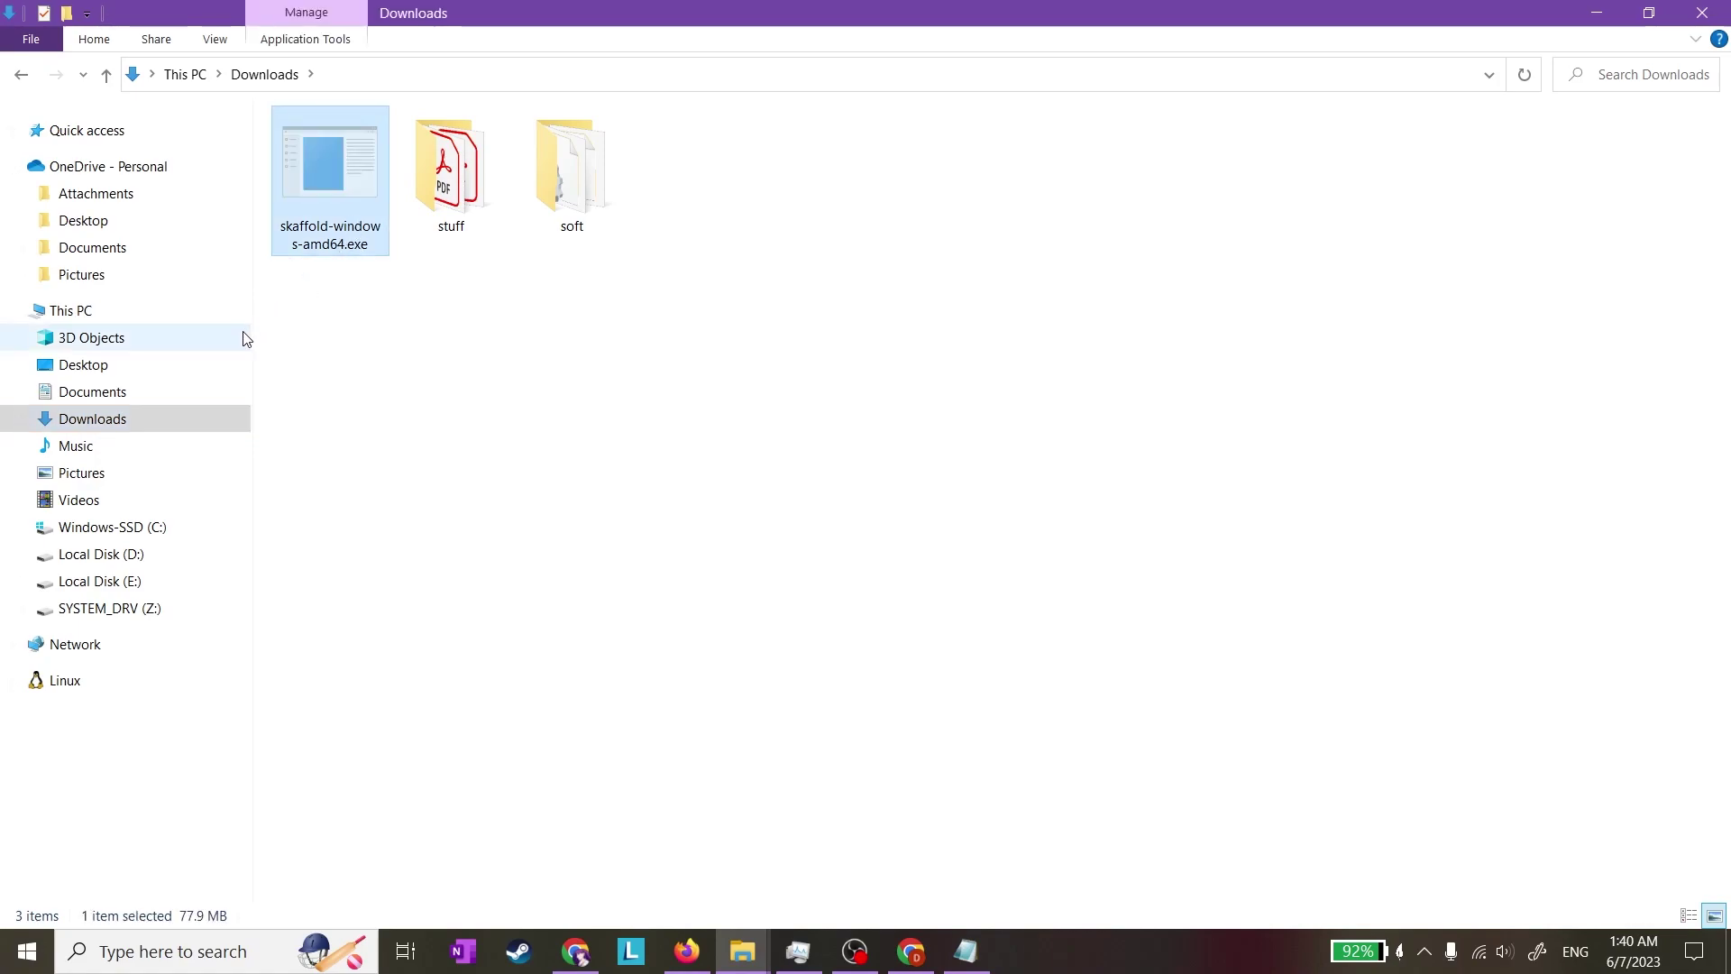
Create a Skaffold folder on Windows-SSD (C:), open it, and paste the binary inside
{"action": "left_click", "coordinate": [150, 536]}
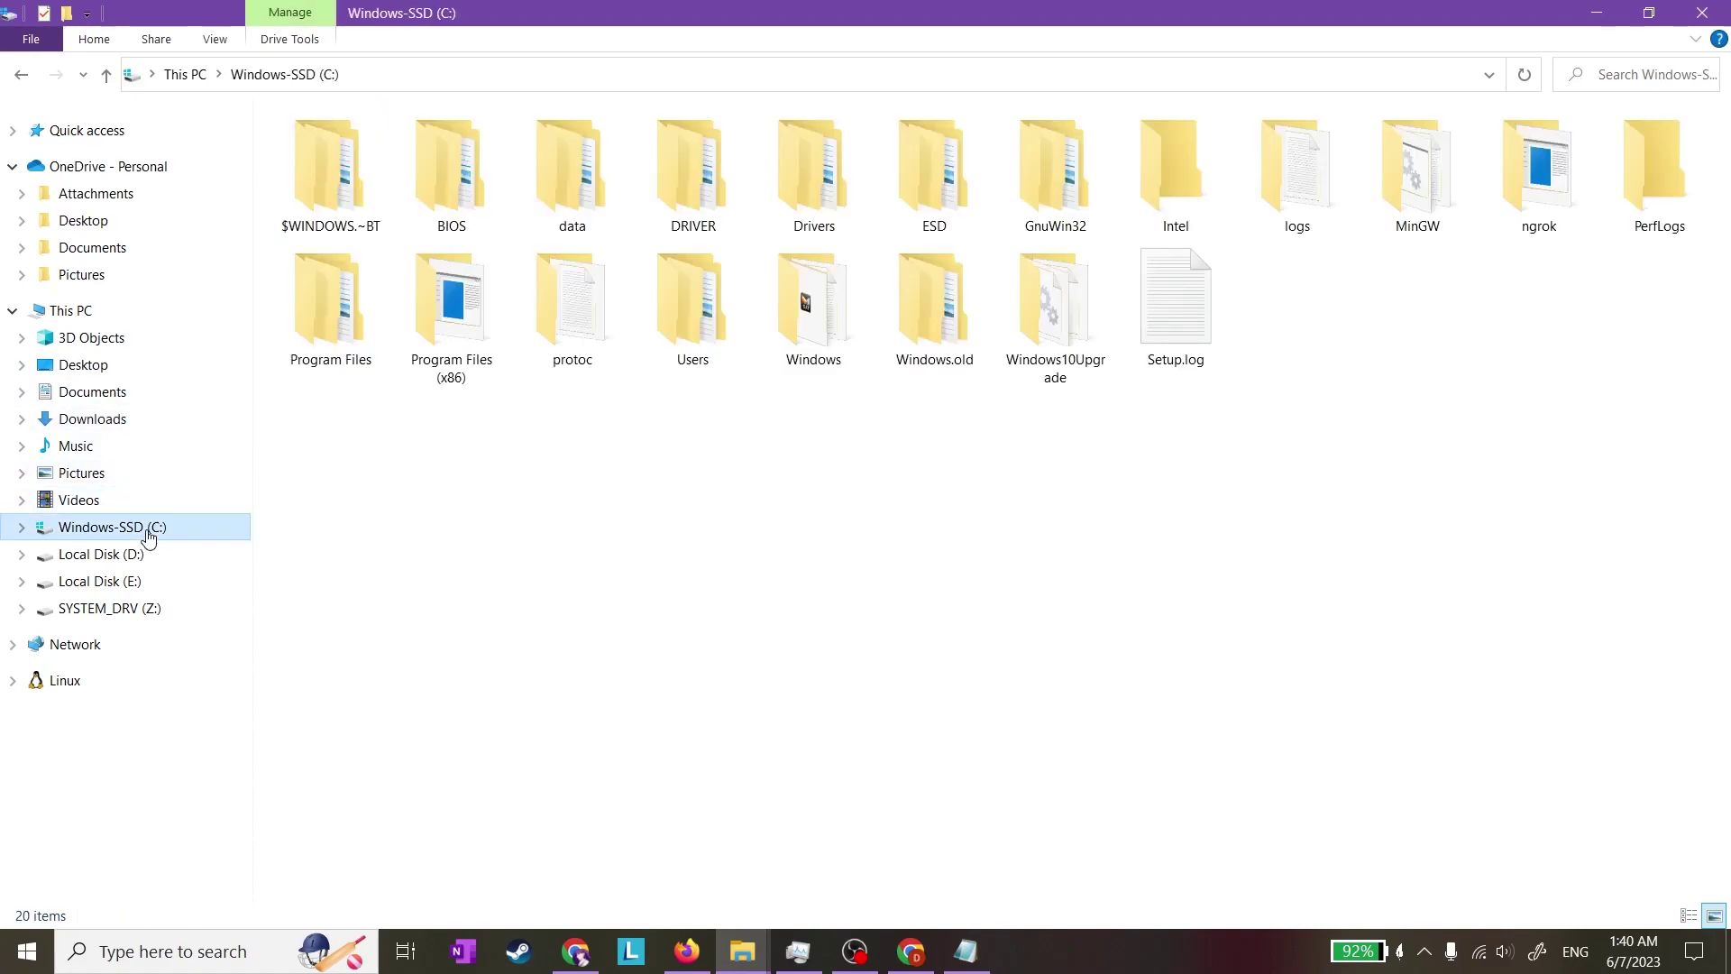
{"action": "right_click", "coordinate": [766, 440]}
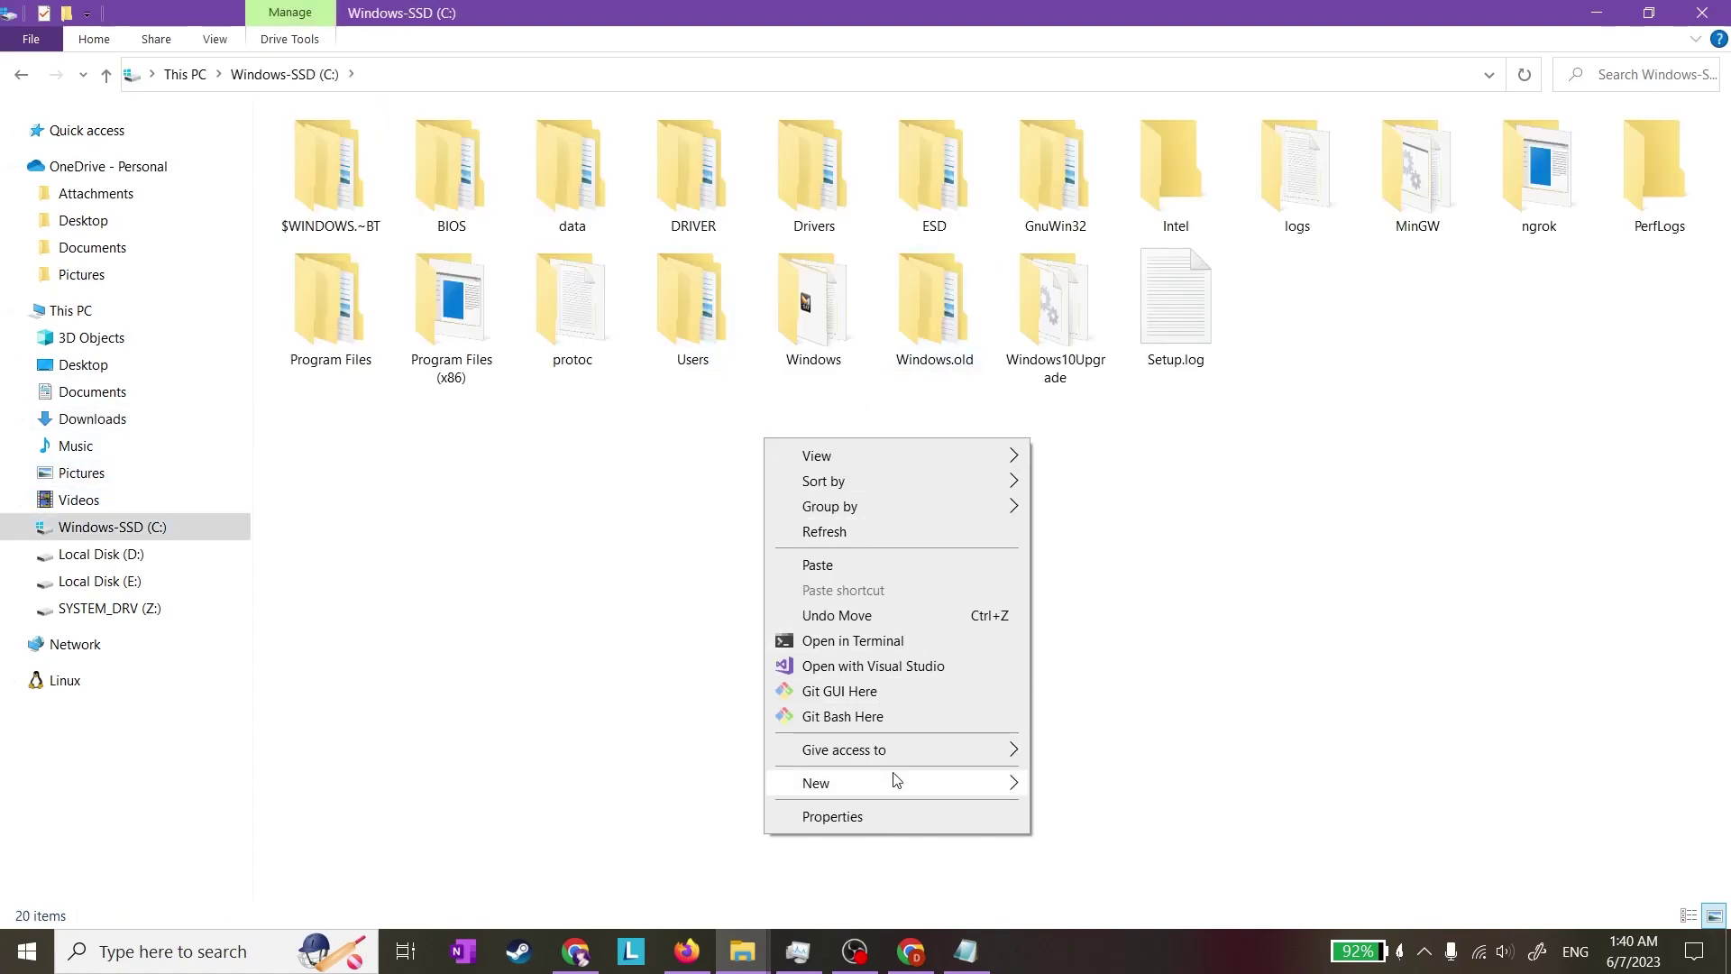
{"action": "mouse_move", "coordinate": [897, 783]}
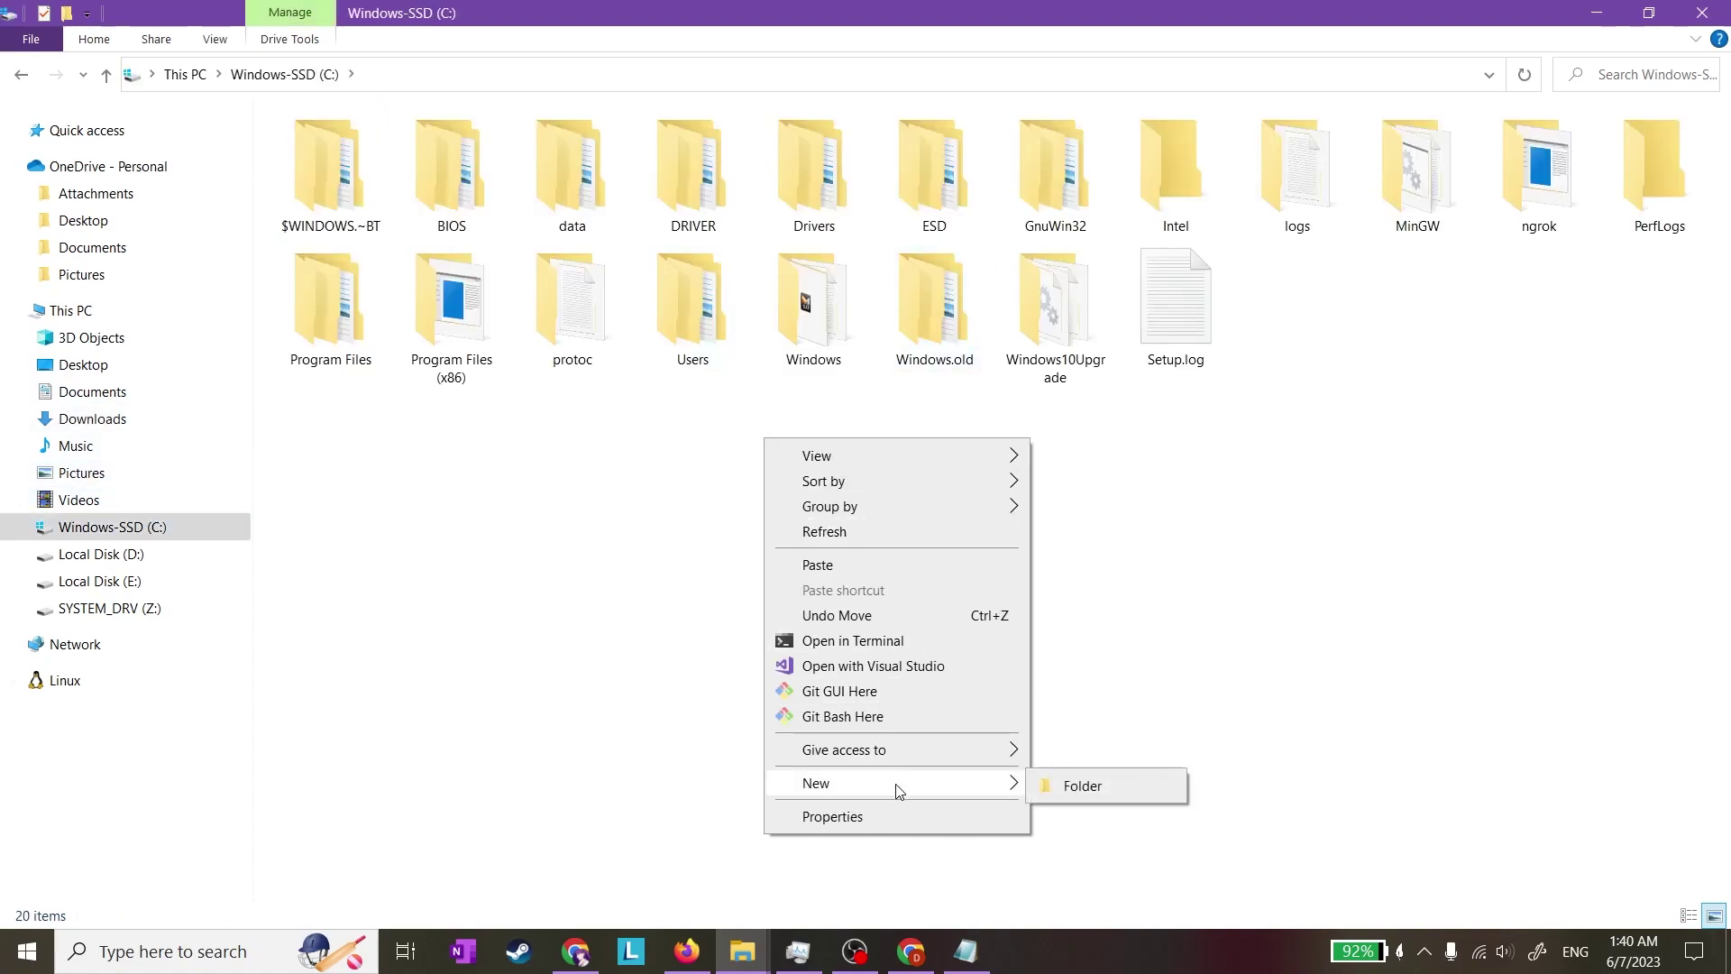
{"action": "left_click", "coordinate": [1103, 799]}
{"action": "type", "text": "Ska"}
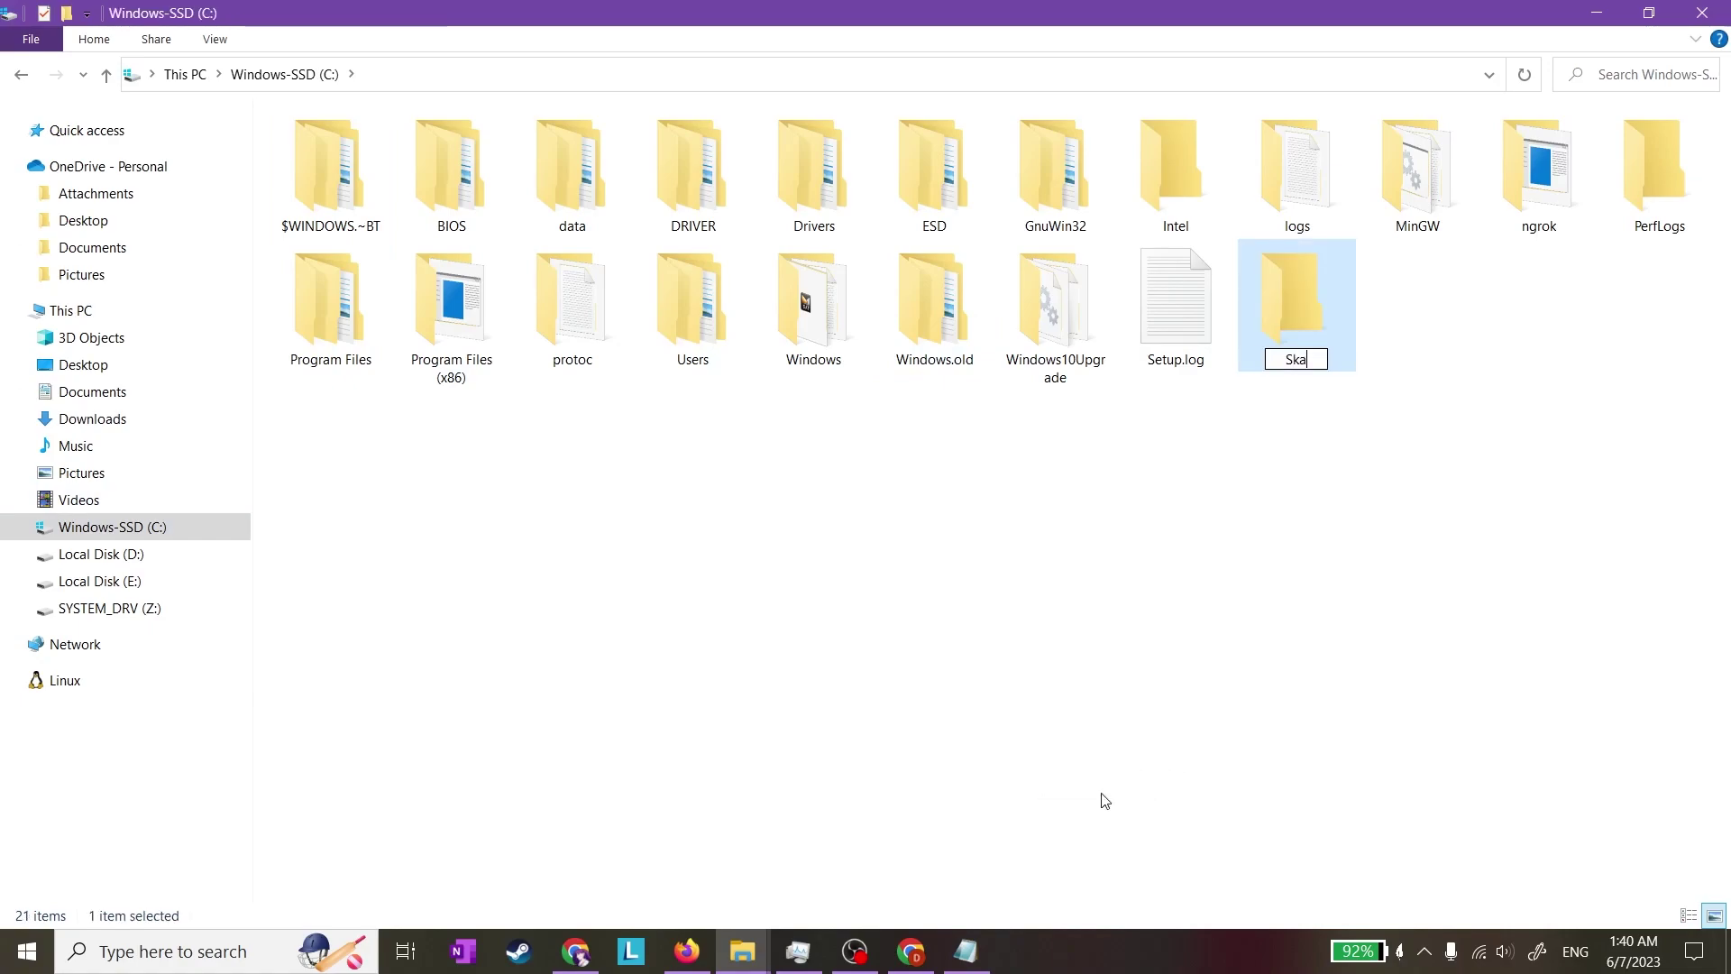
{"action": "type", "text": "ffold"}
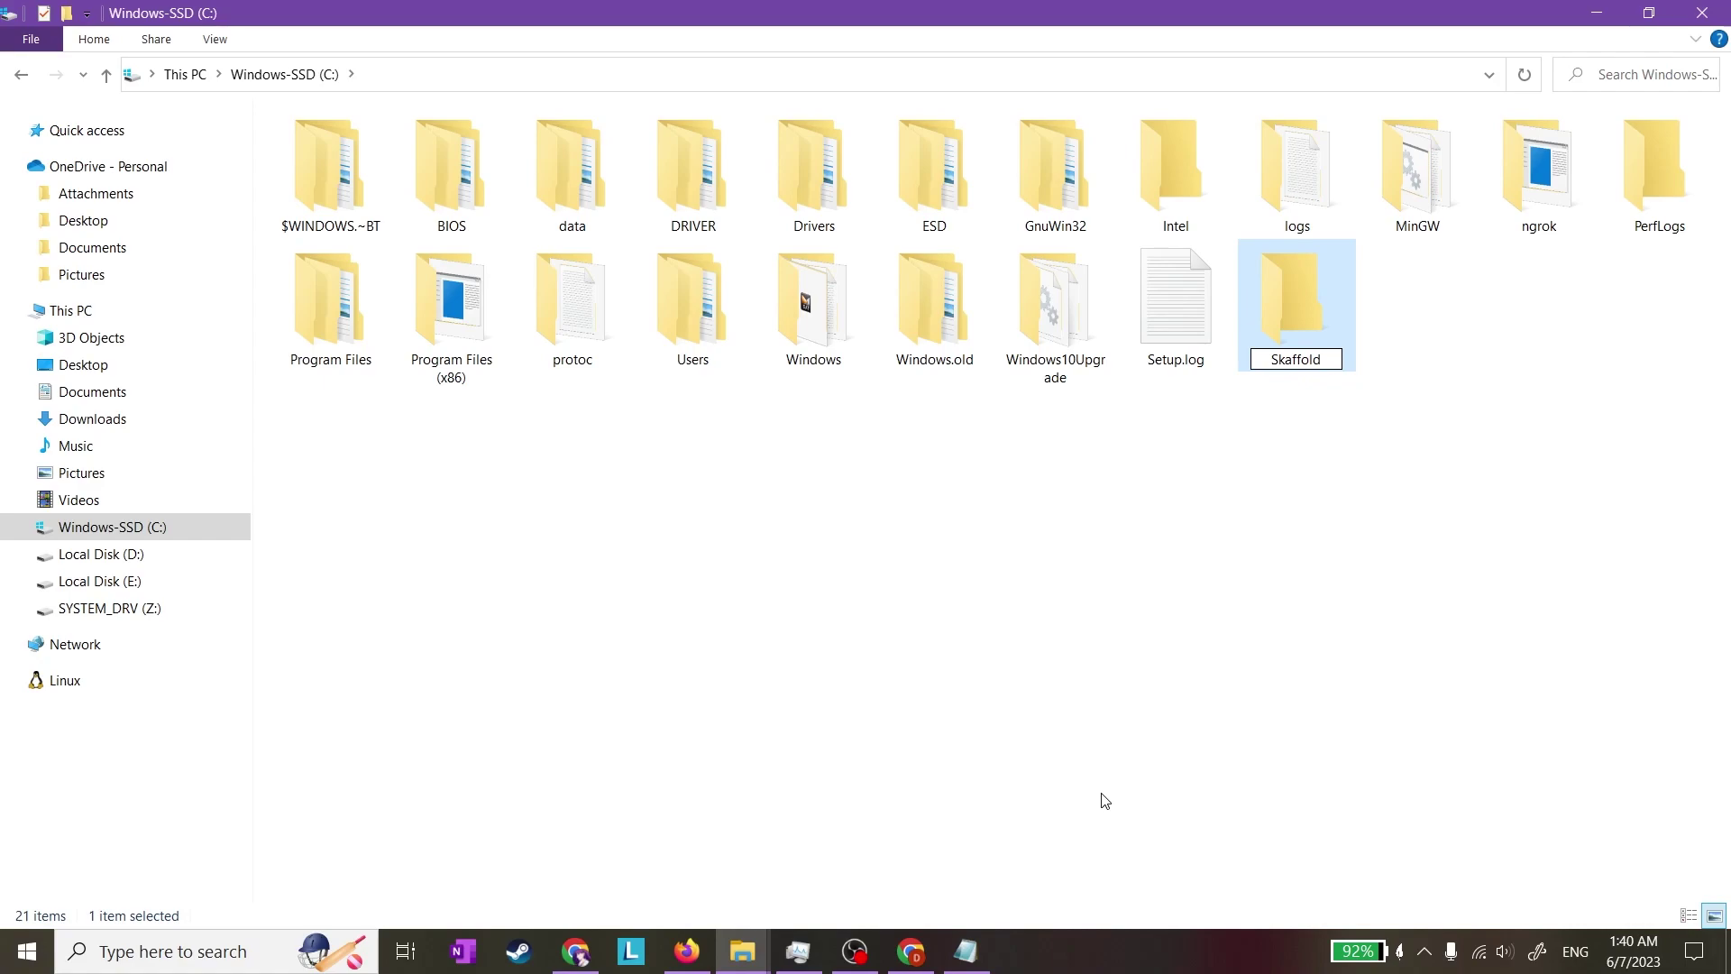
{"action": "key", "text": "Return"}
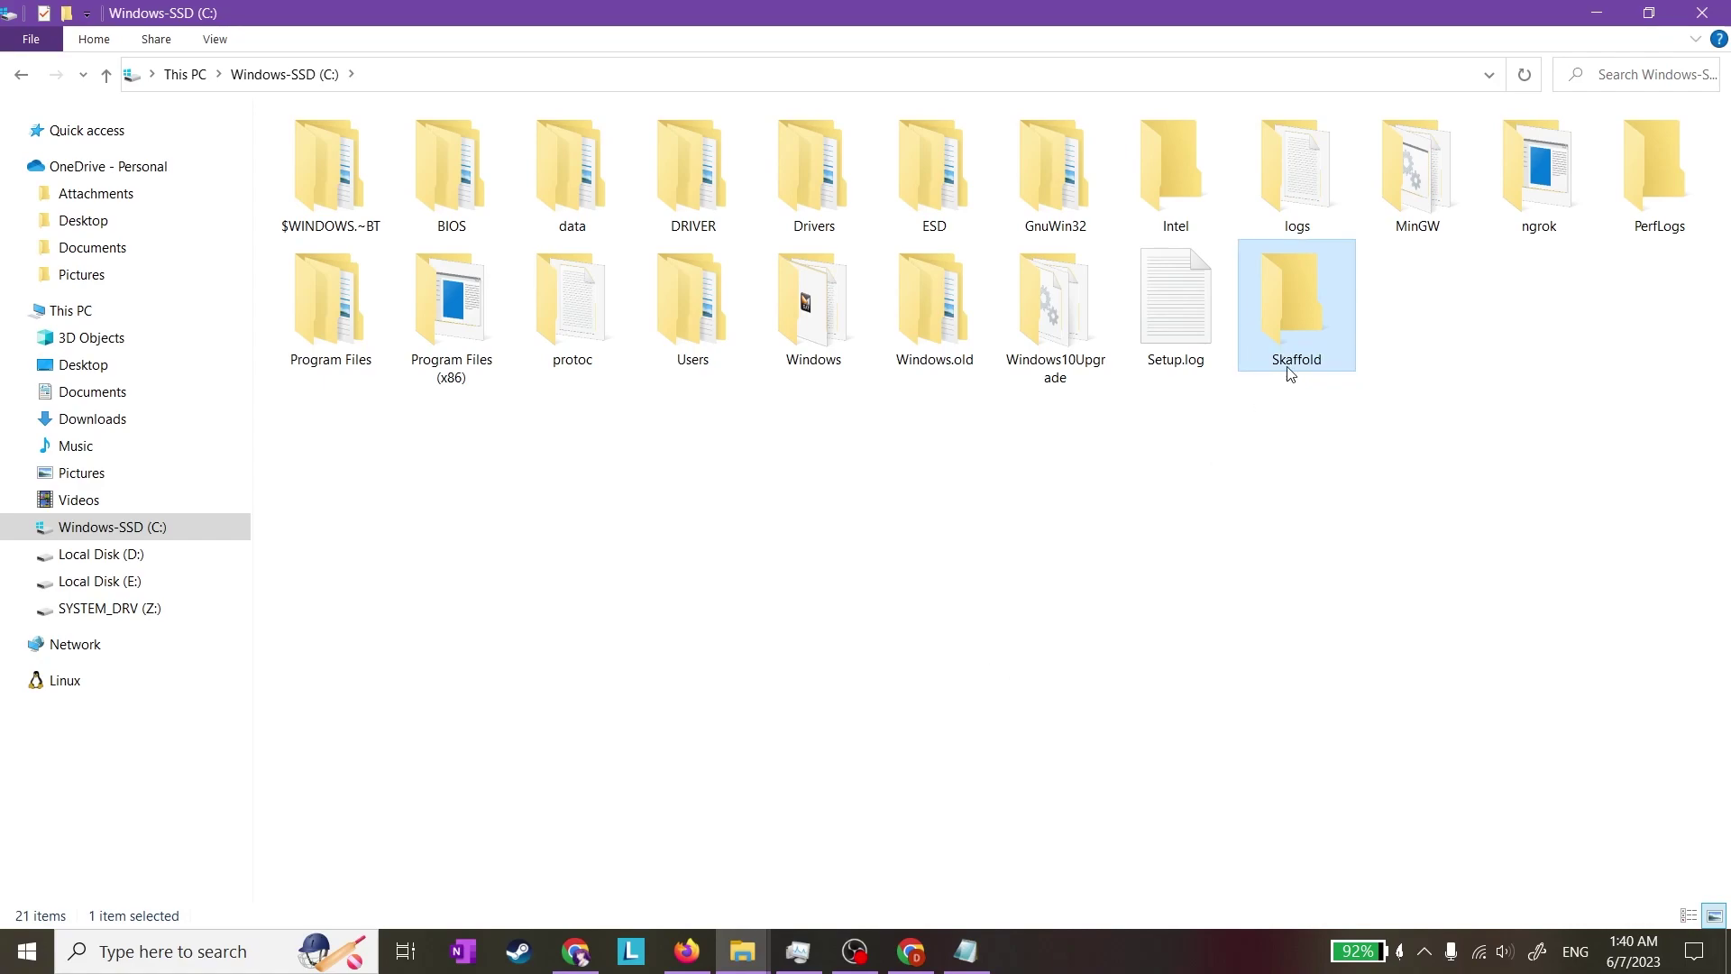
{"action": "key", "text": "Return"}
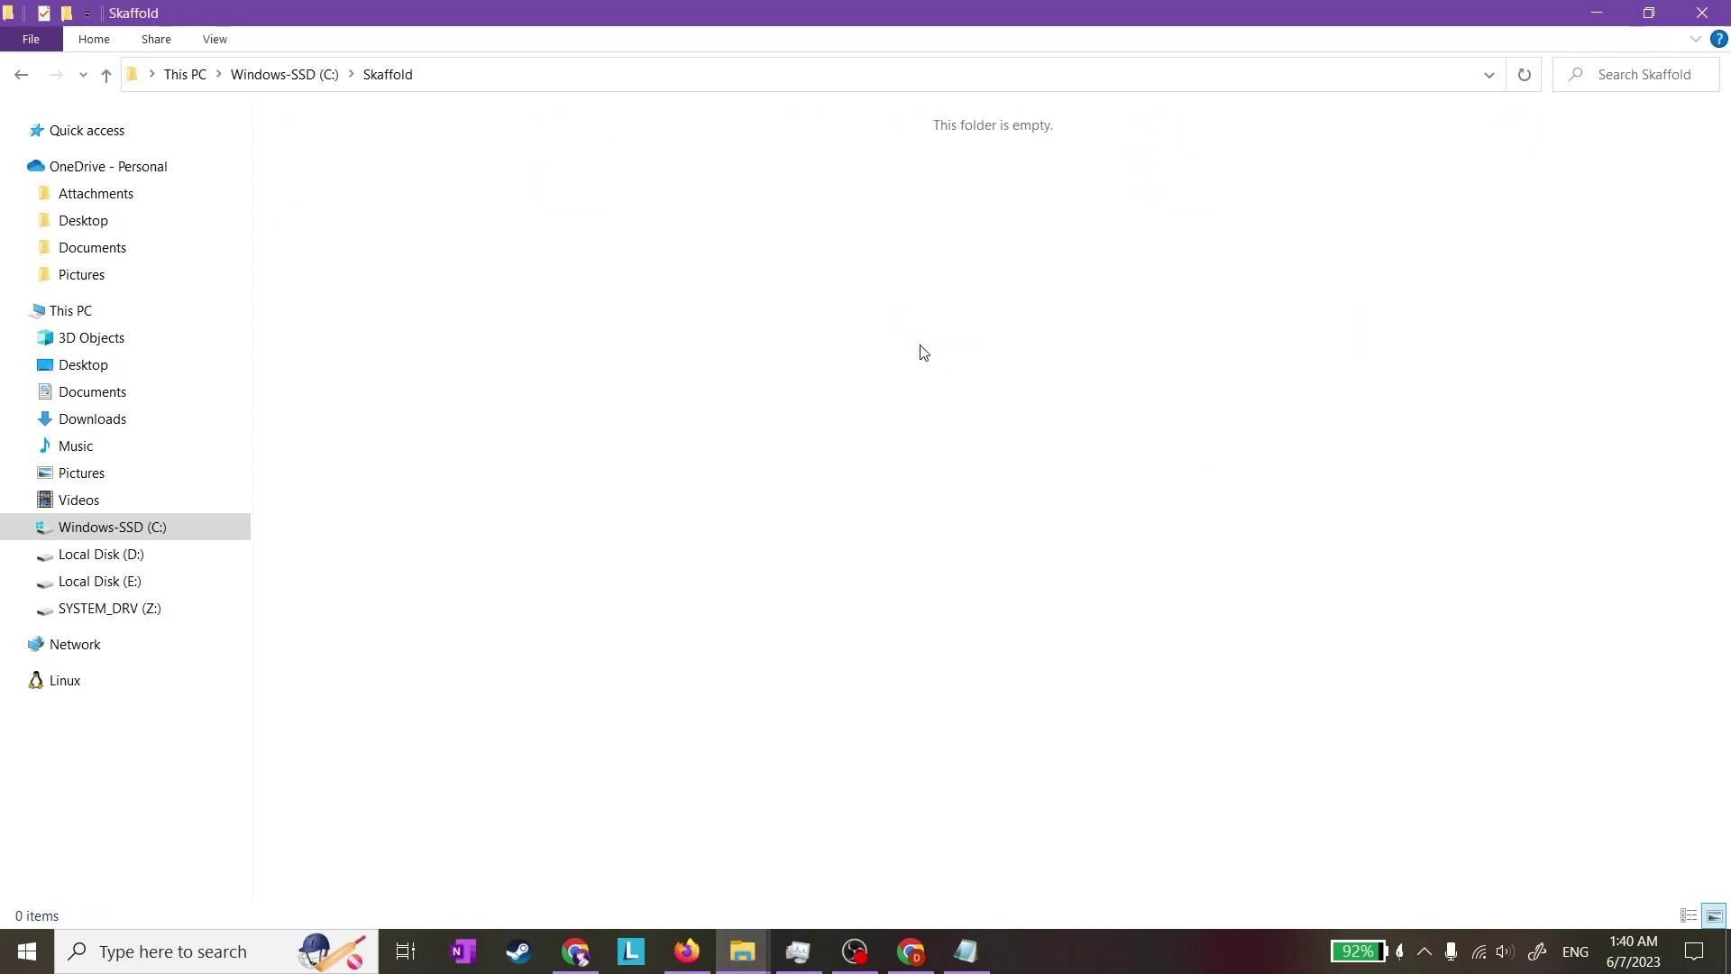
{"action": "key", "text": "ctrl+v"}
Rename skaffold-windows-amd64.exe to skaffold.exe by removing '-windows-amd64' from the name
{"action": "left_click", "coordinate": [745, 361]}
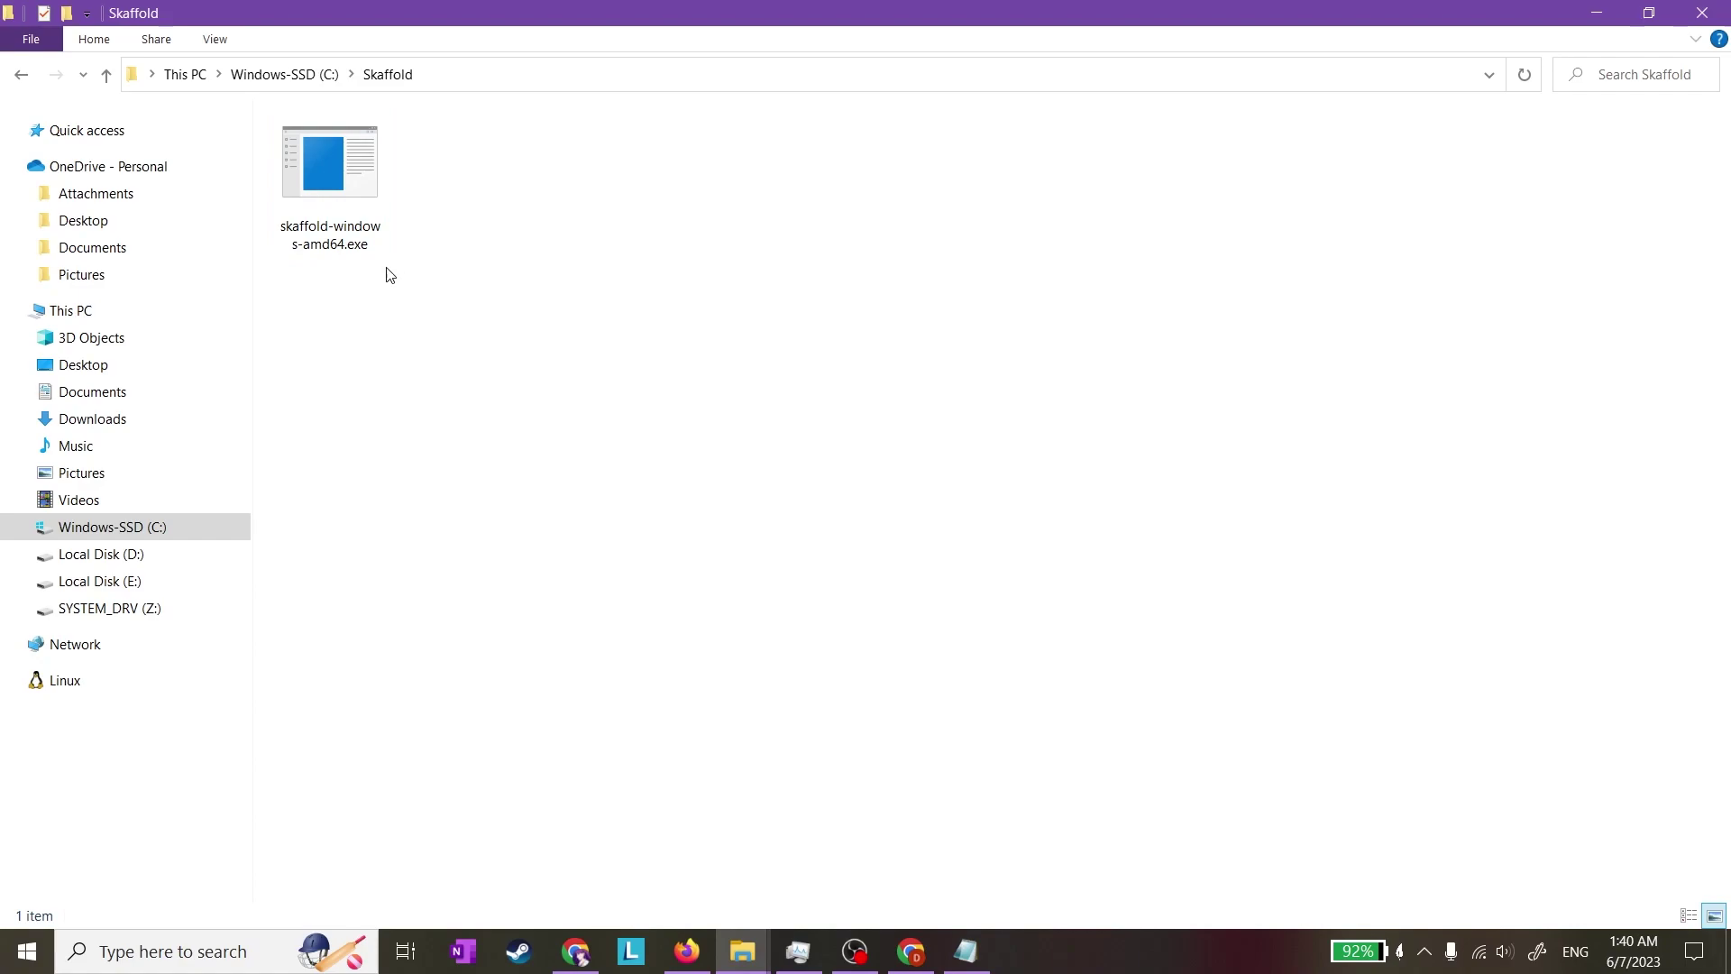
{"action": "left_click", "coordinate": [347, 248]}
{"action": "right_click", "coordinate": [342, 262]}
{"action": "left_click", "coordinate": [393, 877]}
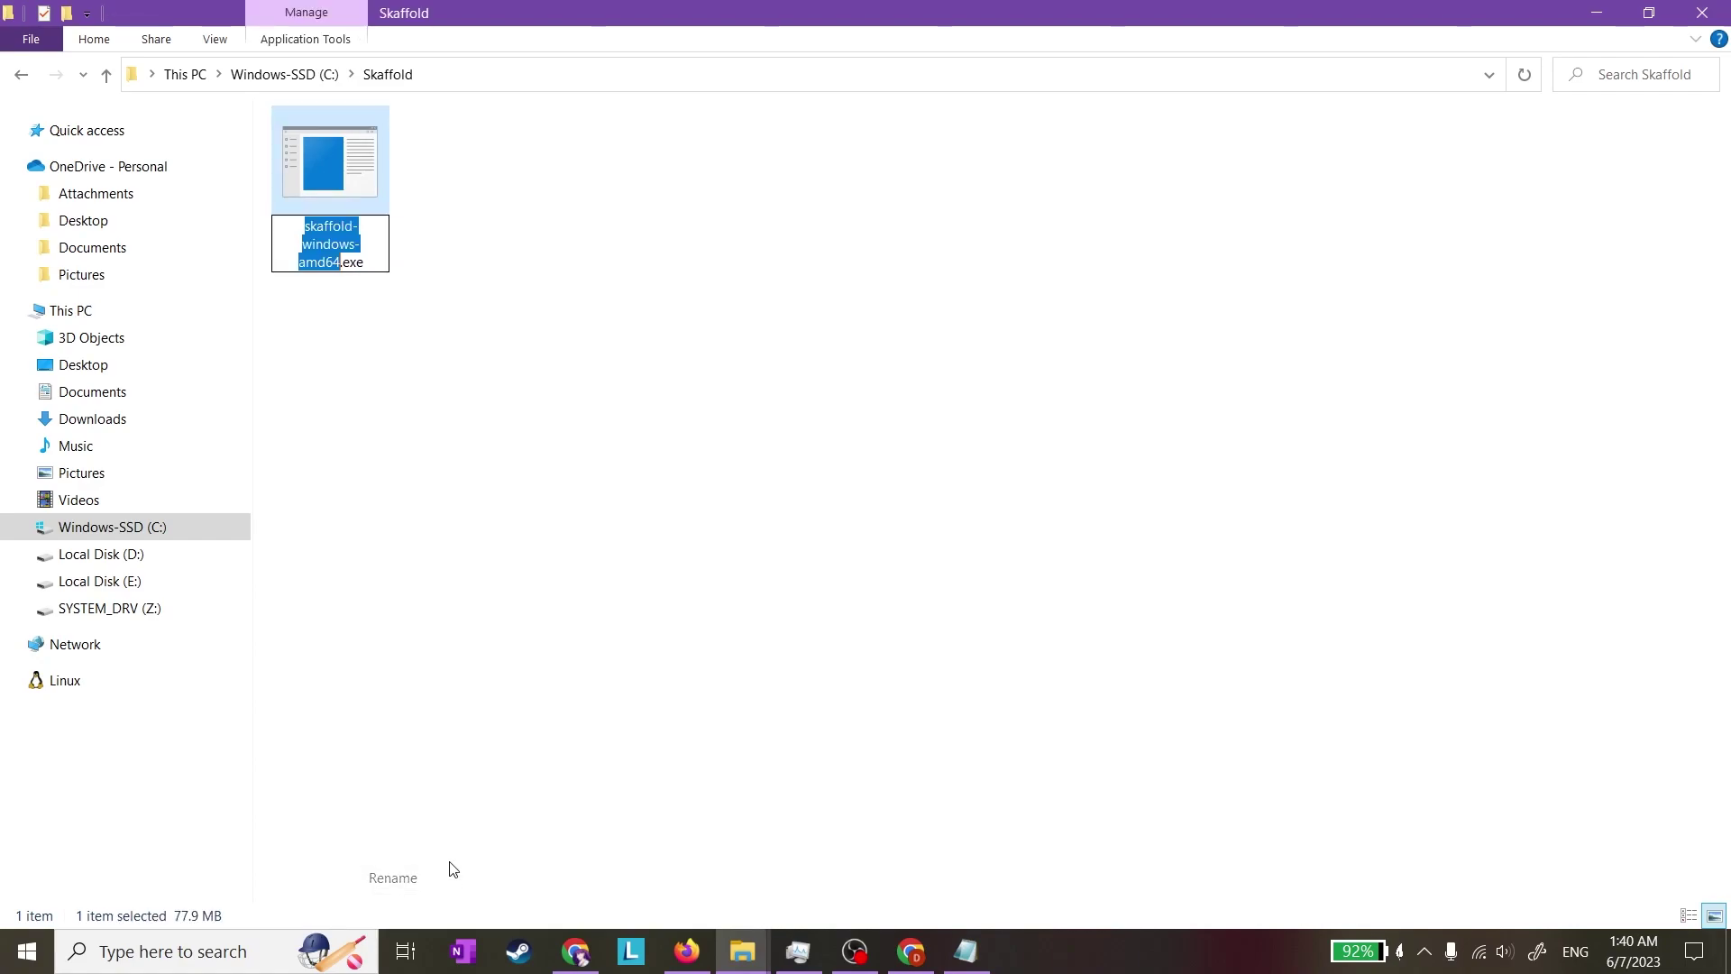
{"action": "left_click", "coordinate": [346, 267]}
{"action": "key", "text": "BackSpace"}
{"action": "key", "text": "BackSpace"}
{"action": "key", "text": "BackSpace"}
{"action": "key", "text": "BackSpace"}
{"action": "key", "text": "BackSpace"}
{"action": "key", "text": "BackSpace"}
{"action": "key", "text": "BackSpace"}
{"action": "key", "text": "BackSpace"}
{"action": "key", "text": "BackSpace"}
{"action": "key", "text": "BackSpace"}
{"action": "key", "text": "BackSpace"}
{"action": "key", "text": "BackSpace"}
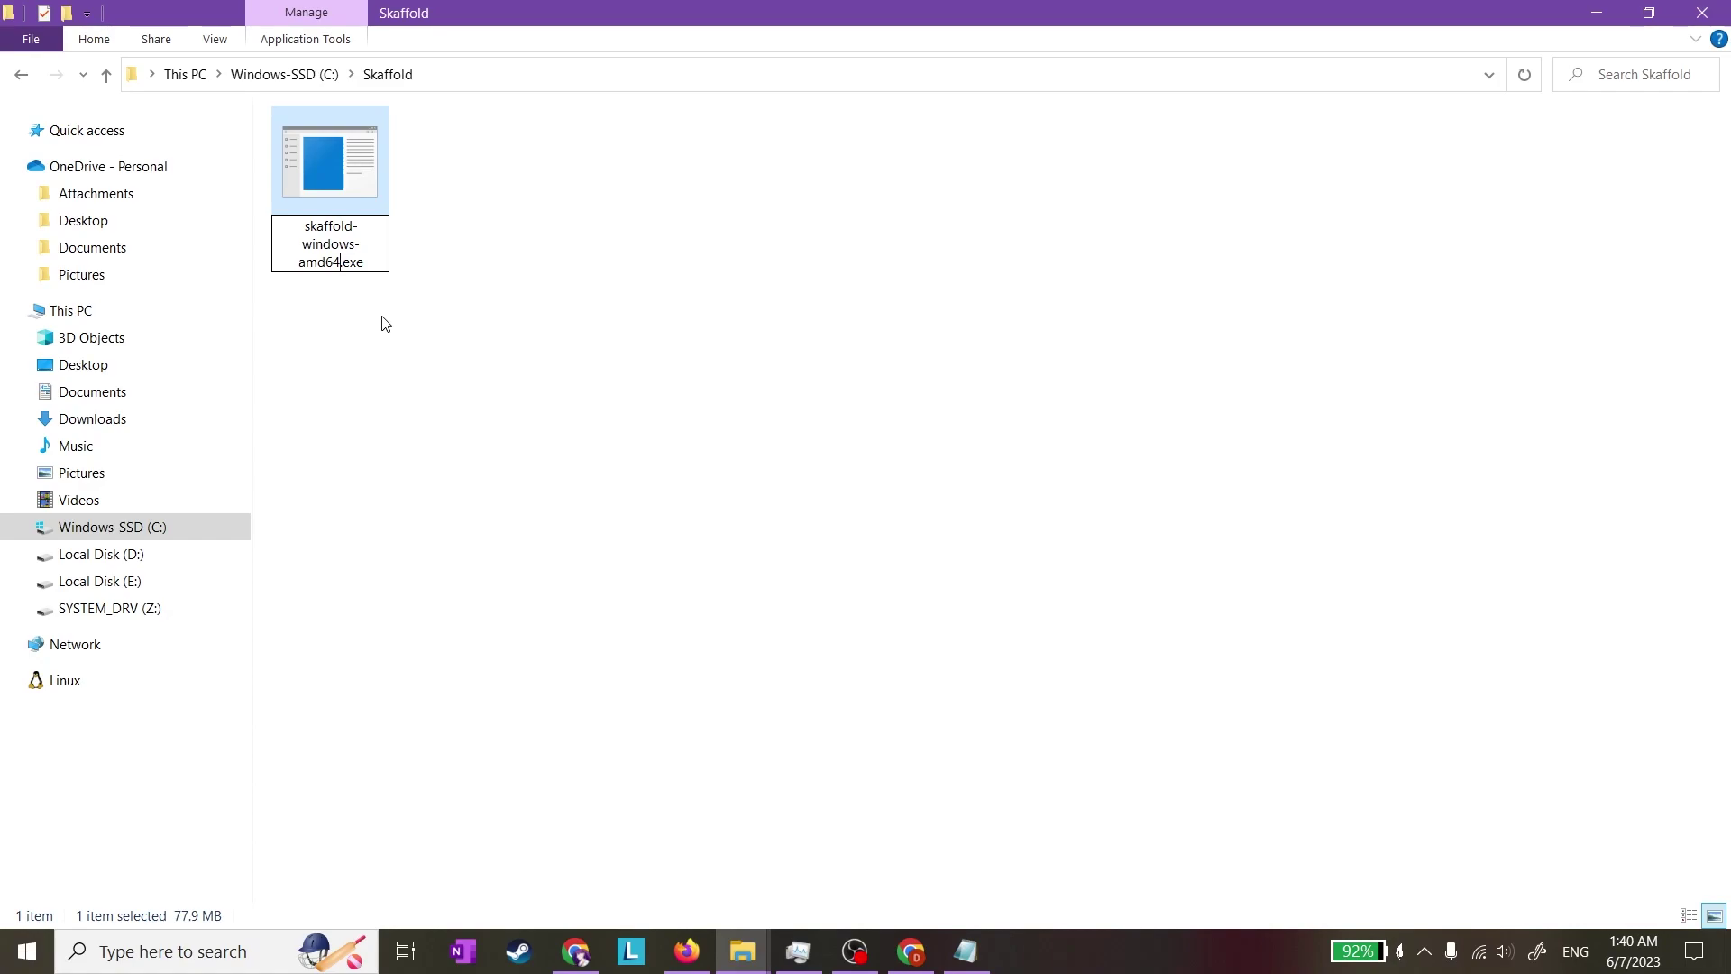
{"action": "key", "text": "BackSpace"}
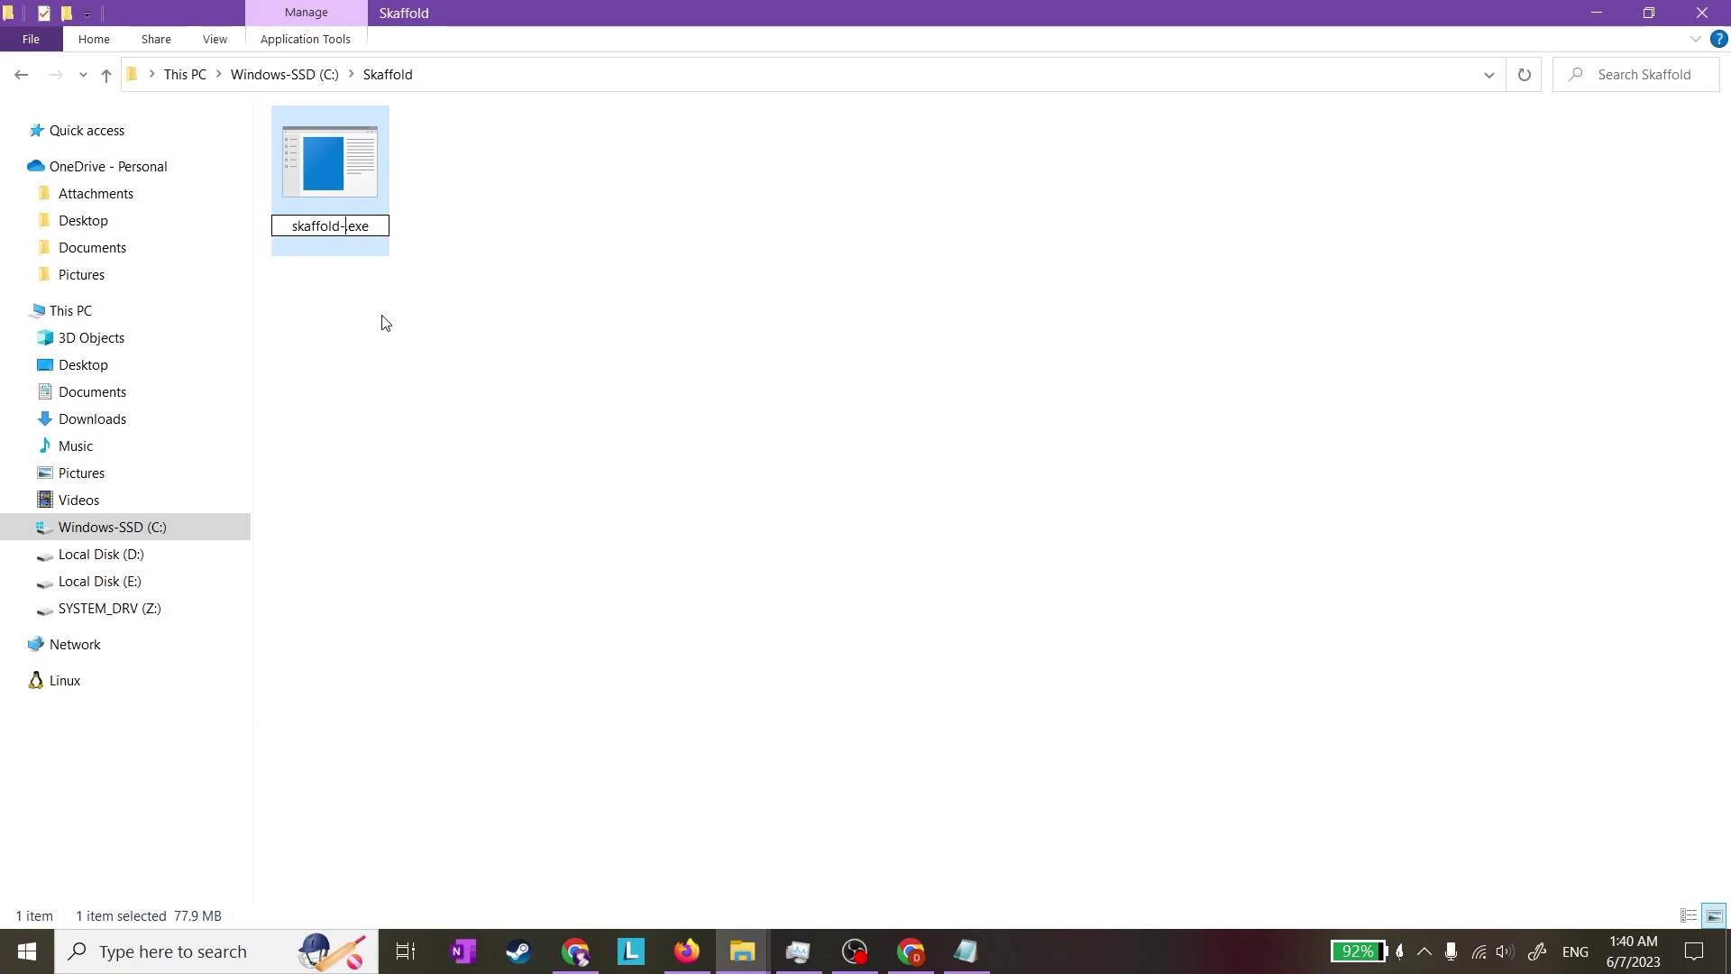
{"action": "key", "text": "BackSpace"}
{"action": "key", "text": "Return"}
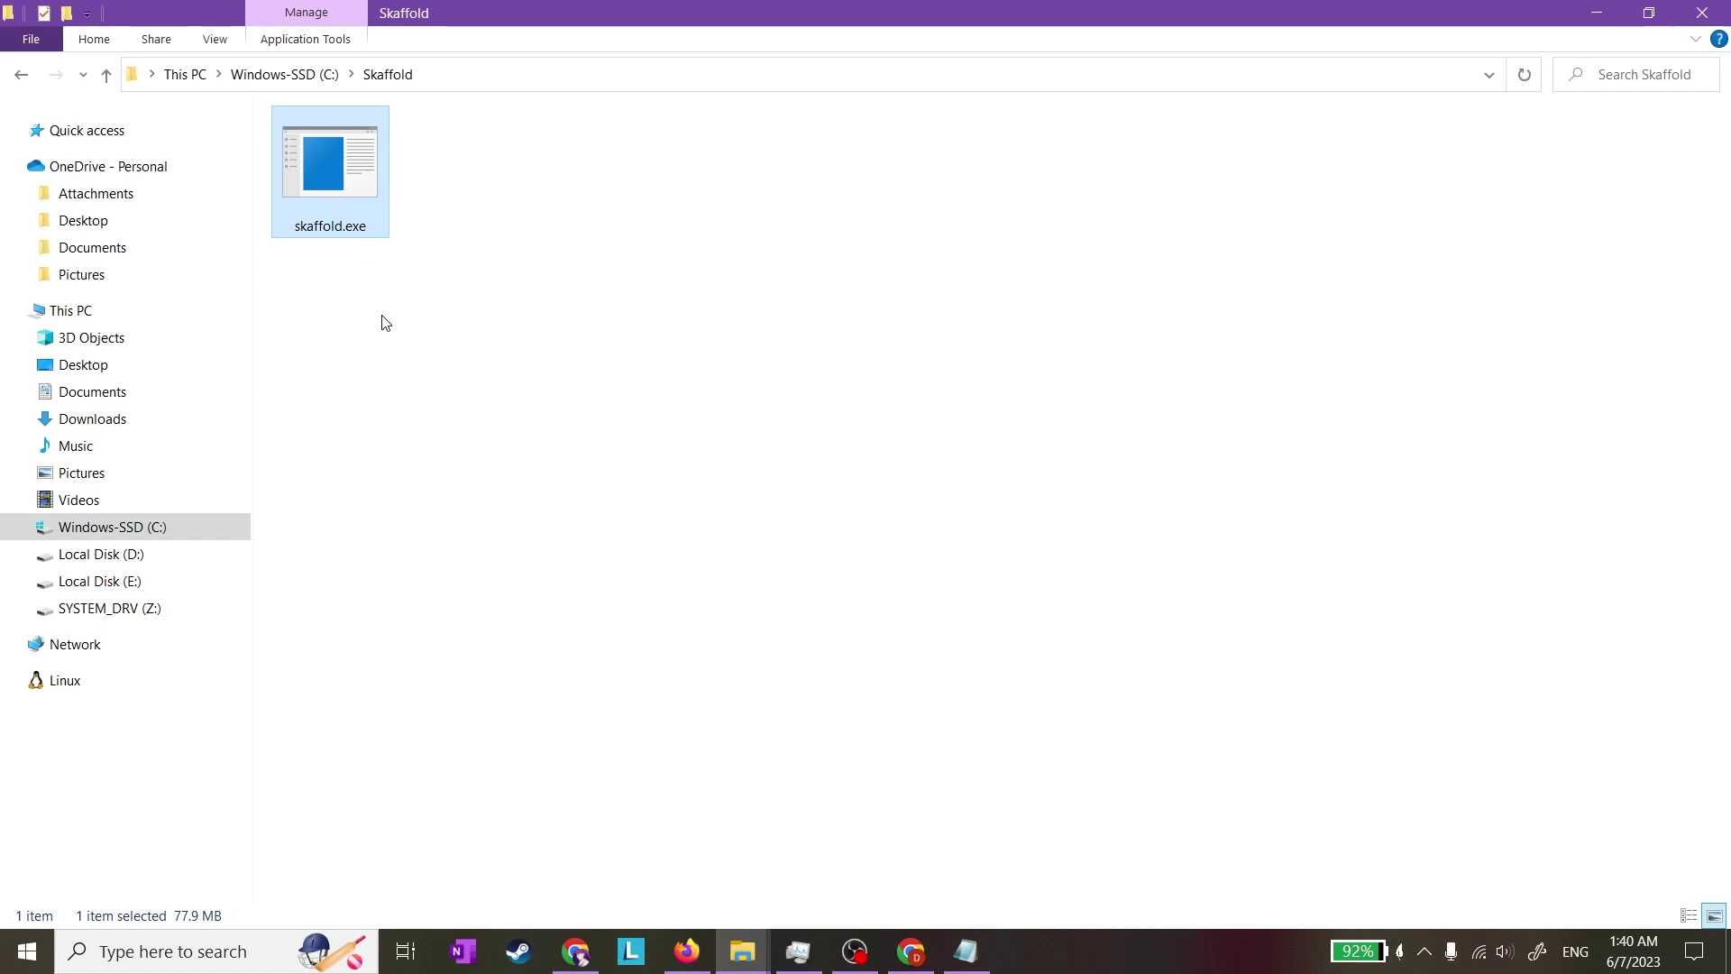
{"action": "left_click", "coordinate": [462, 324]}
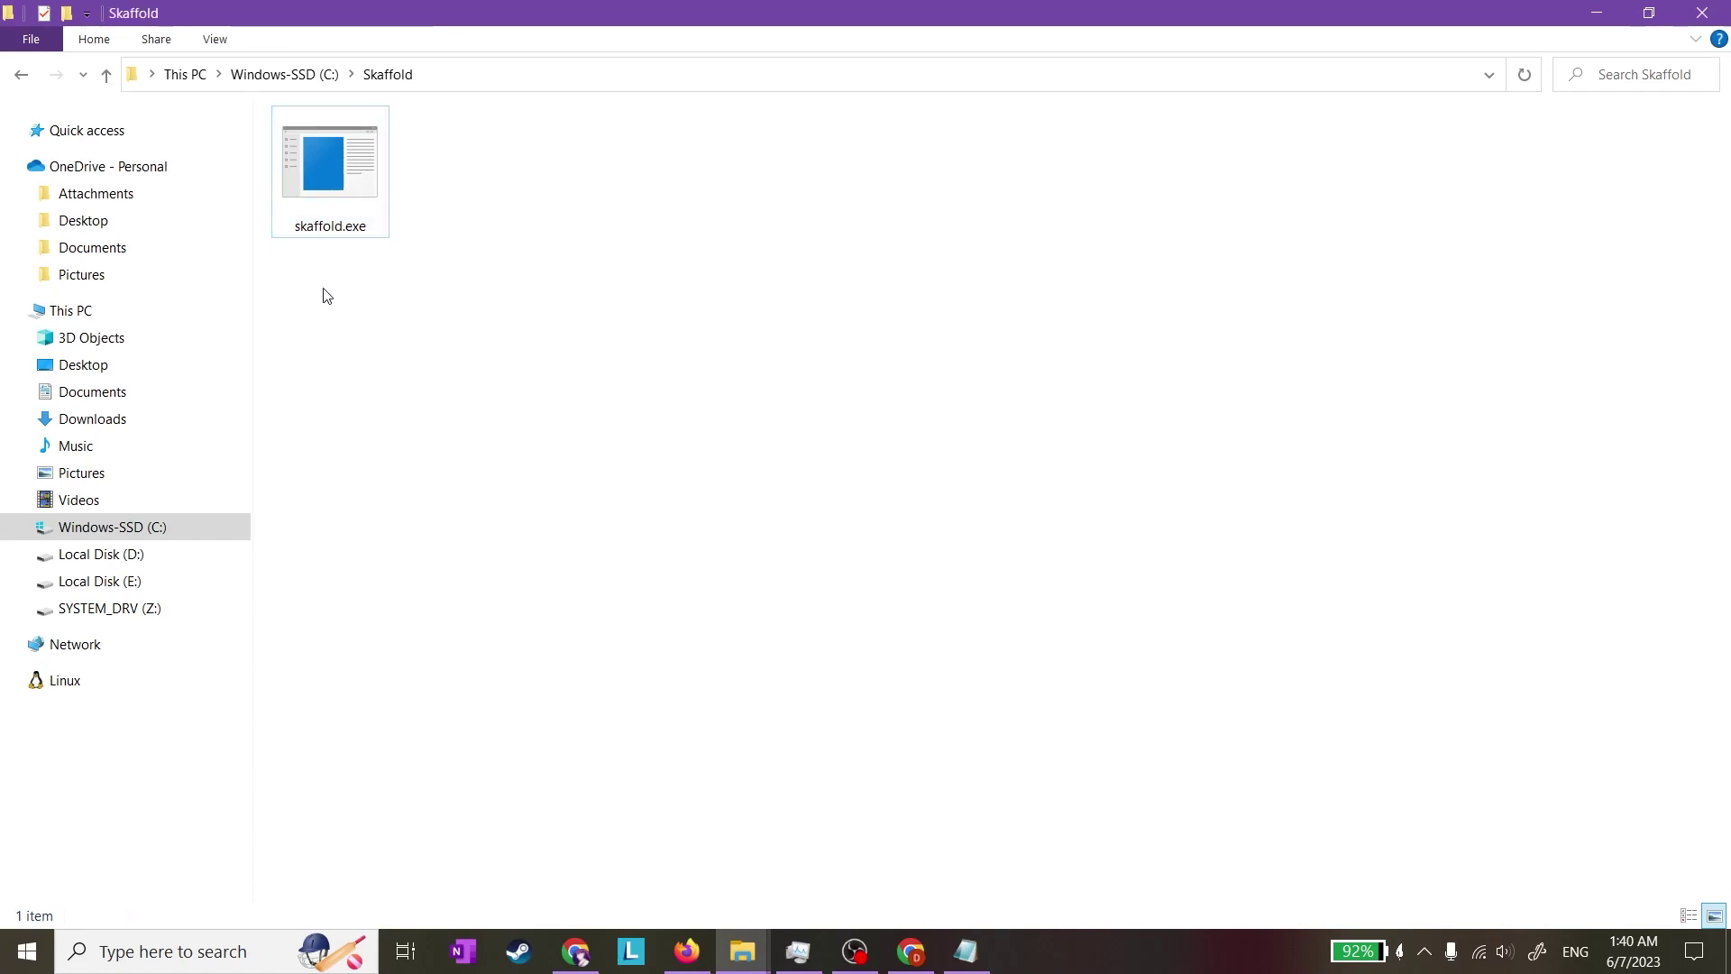
{"action": "left_click", "coordinate": [174, 310]}
Reach Environment Variables via This PC Properties and Advanced system settings
{"action": "right_click", "coordinate": [560, 434]}
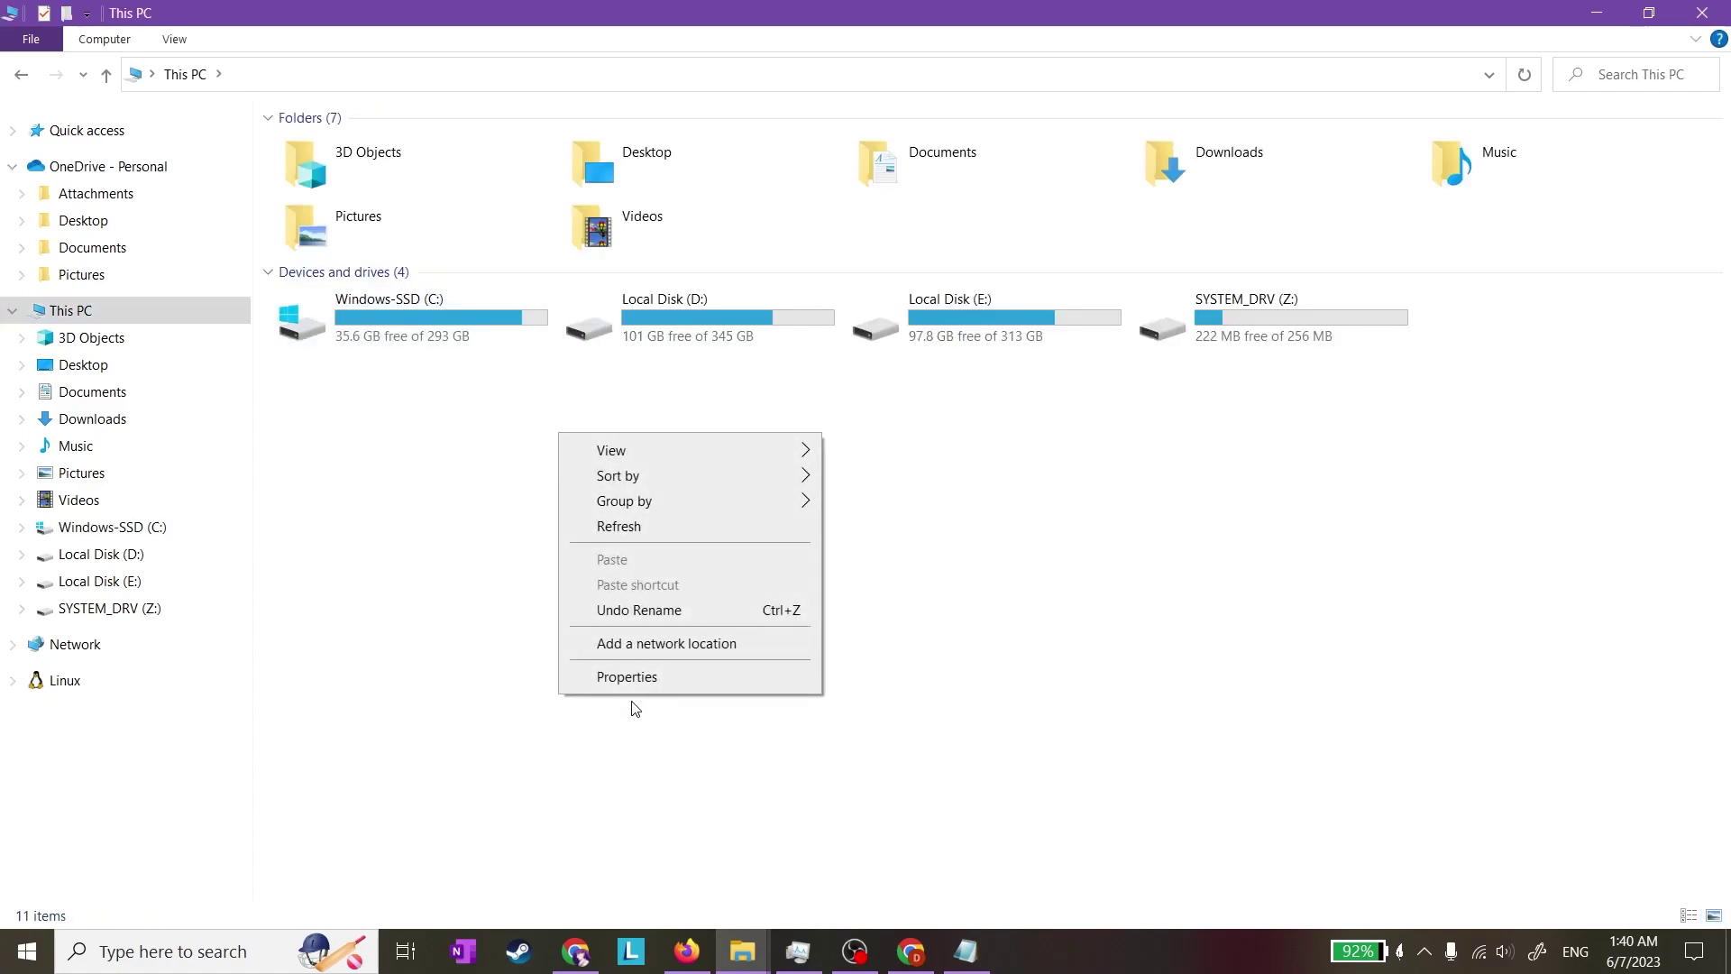
{"action": "left_click", "coordinate": [637, 682]}
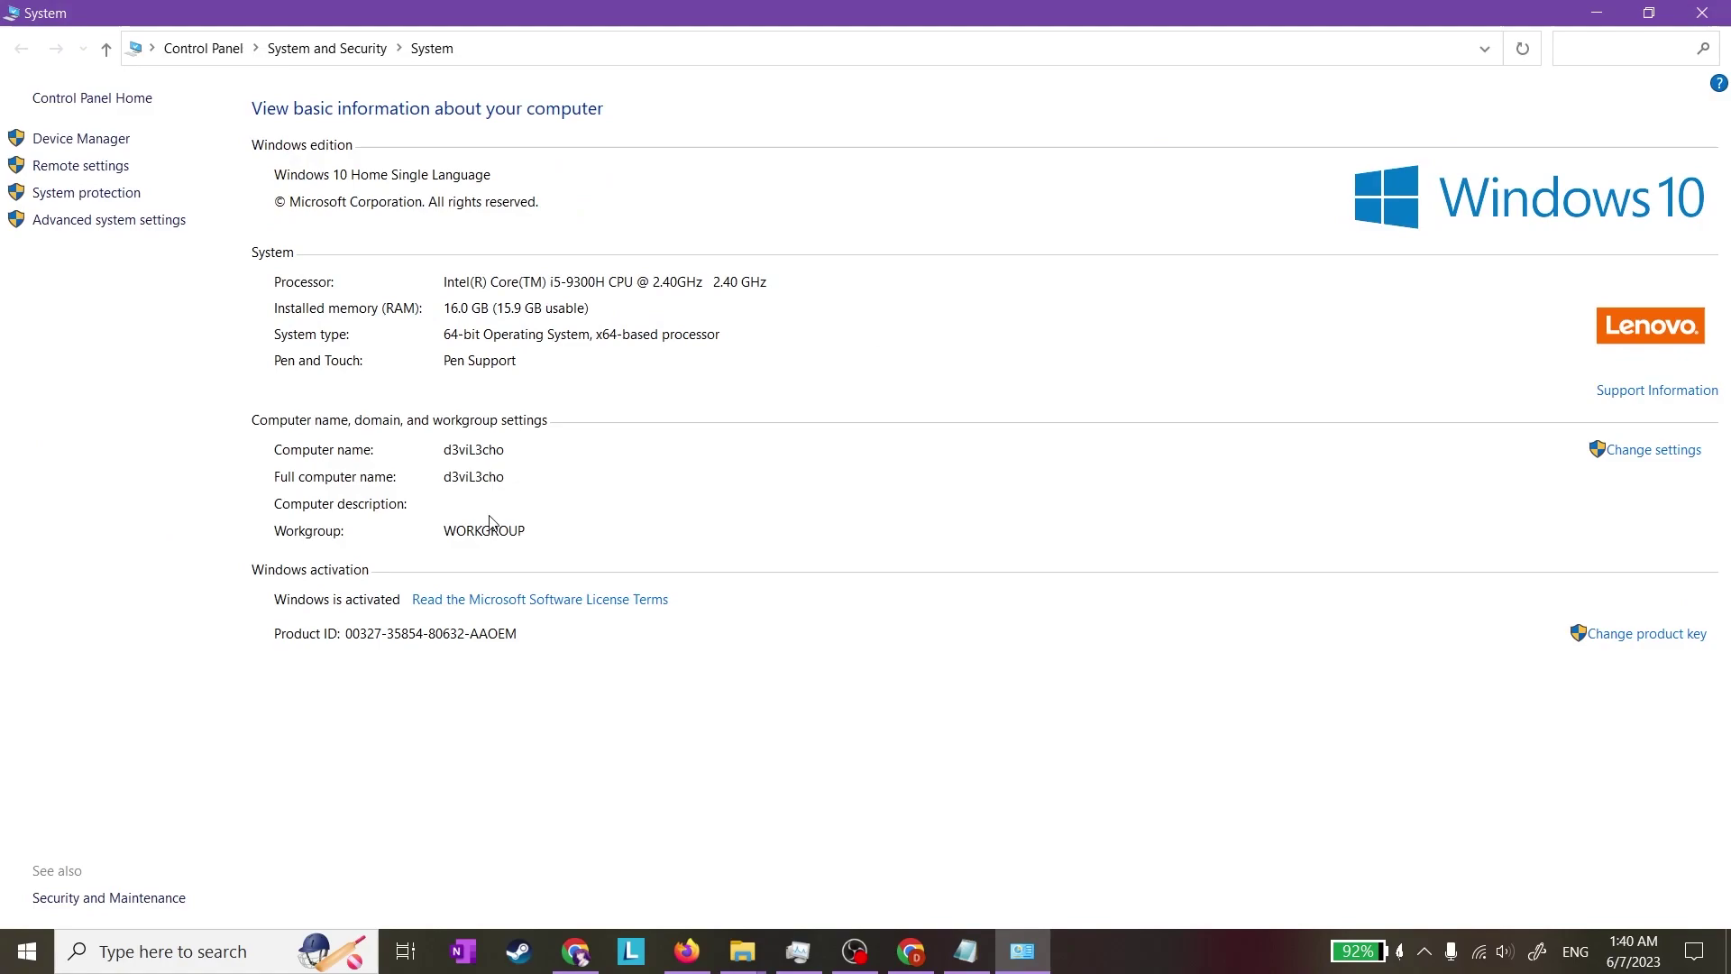
{"action": "left_click", "coordinate": [128, 222]}
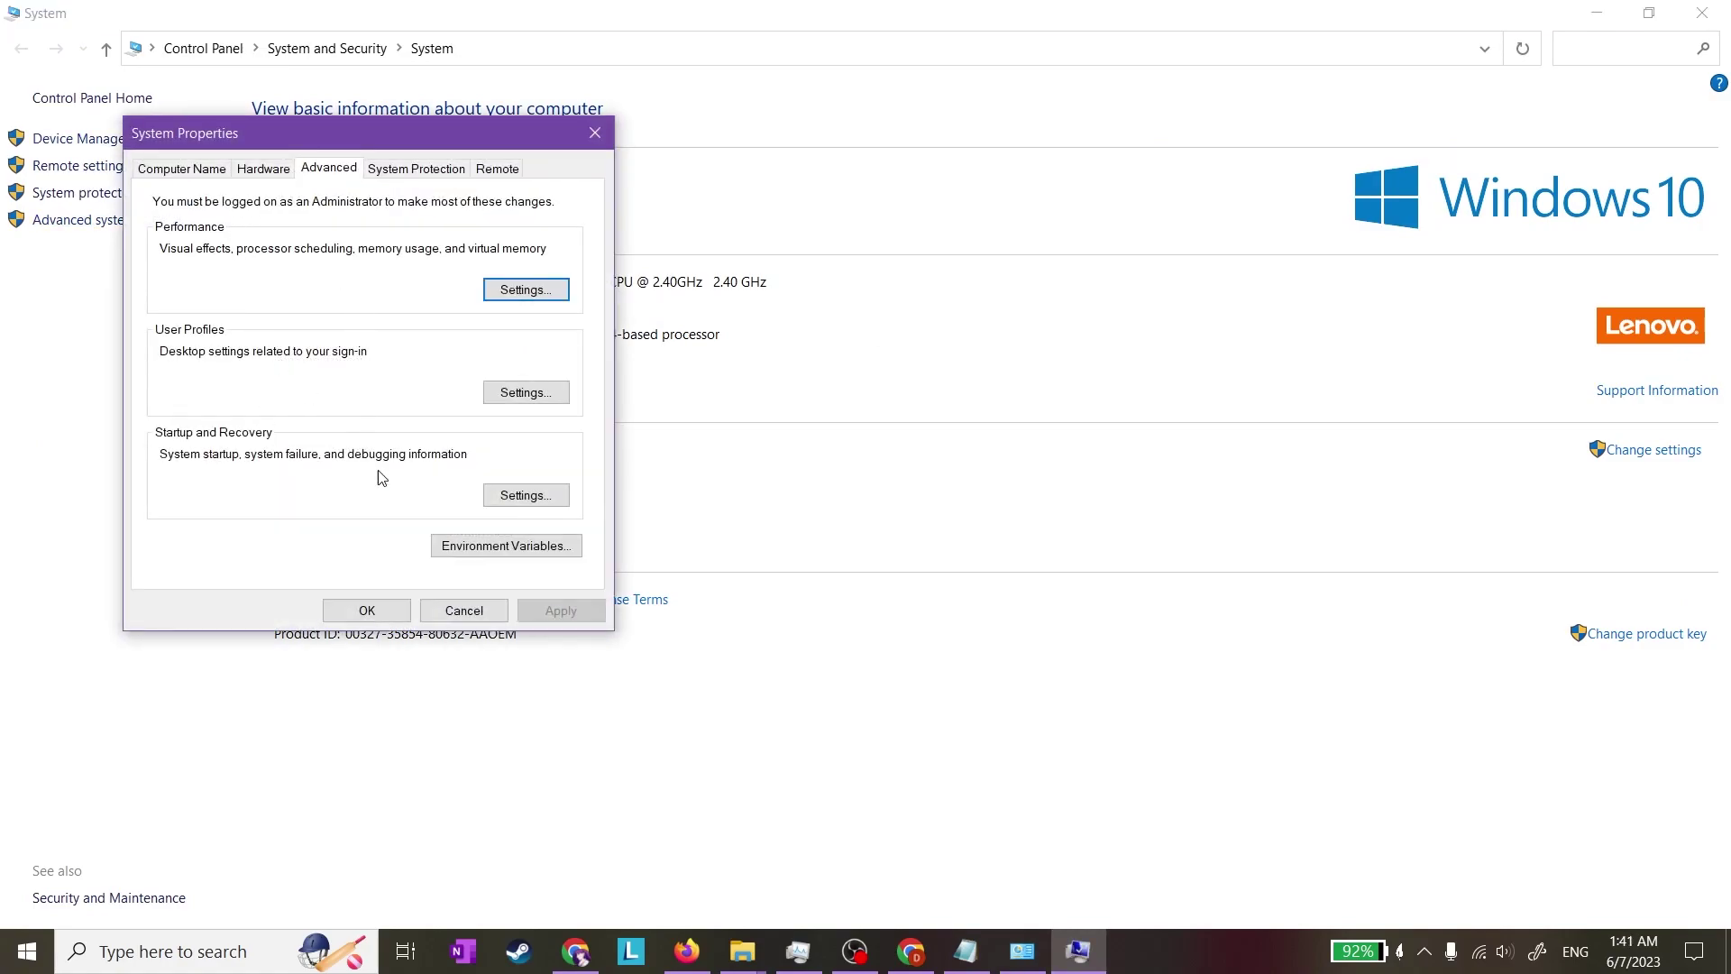
{"action": "left_click", "coordinate": [507, 548]}
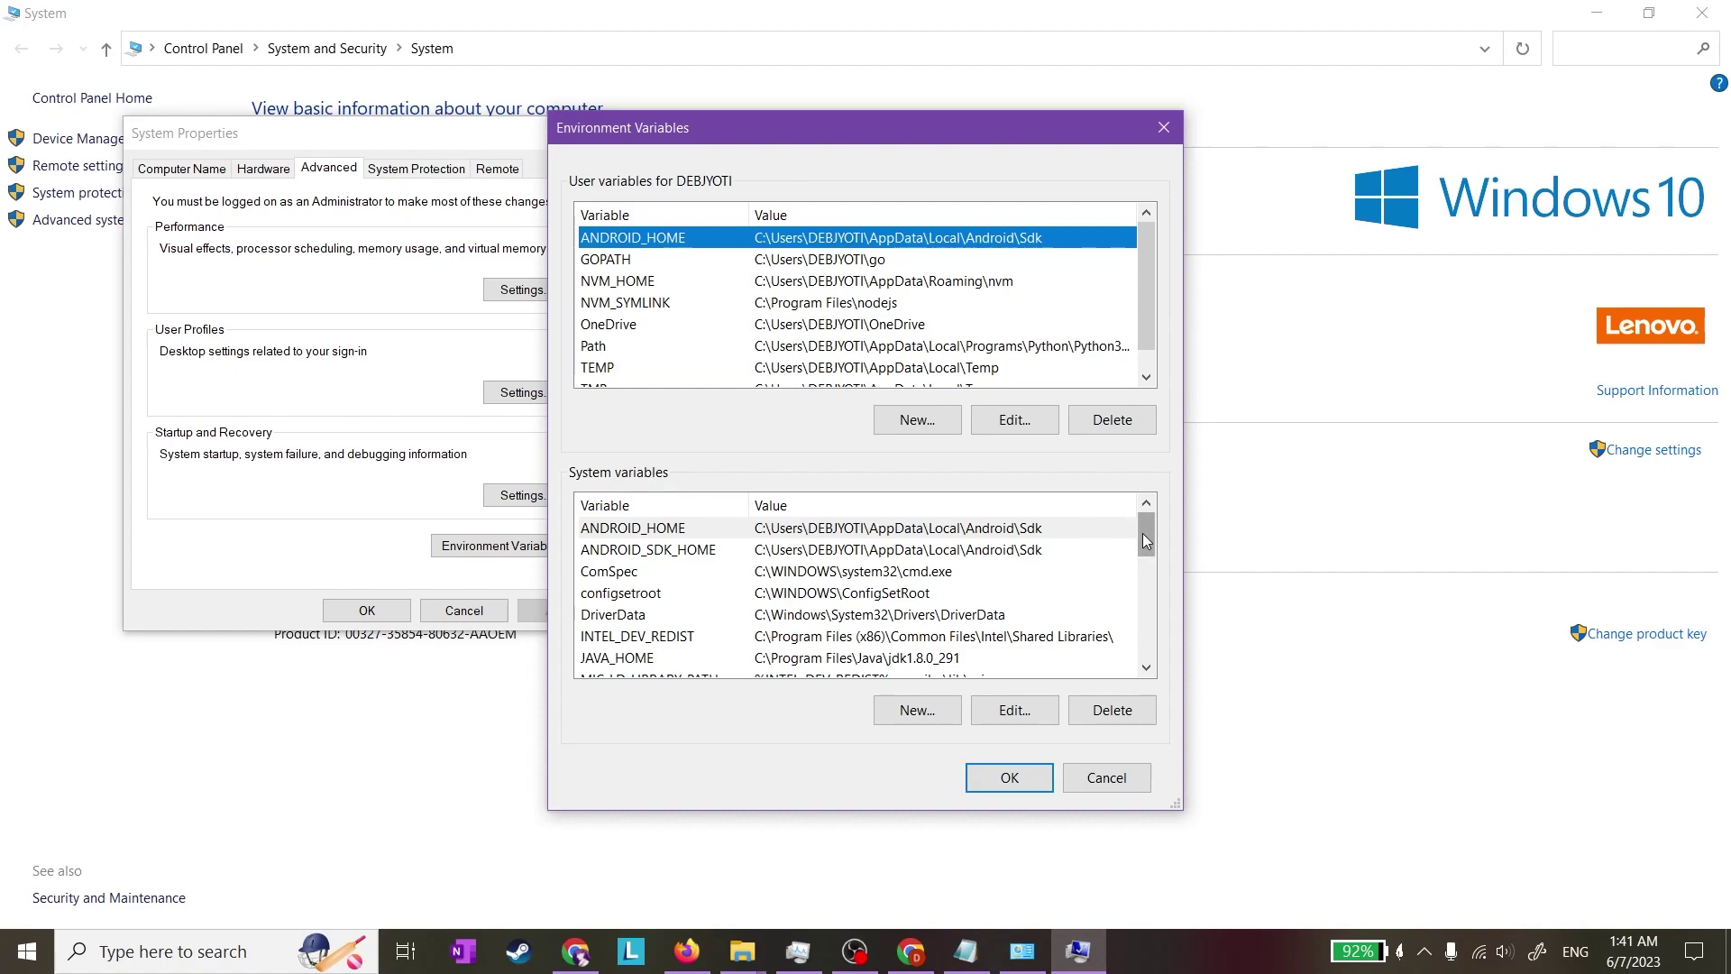
Edit the system Path variable and add a blank entry at the bottom of its list
{"action": "left_click", "coordinate": [735, 550]}
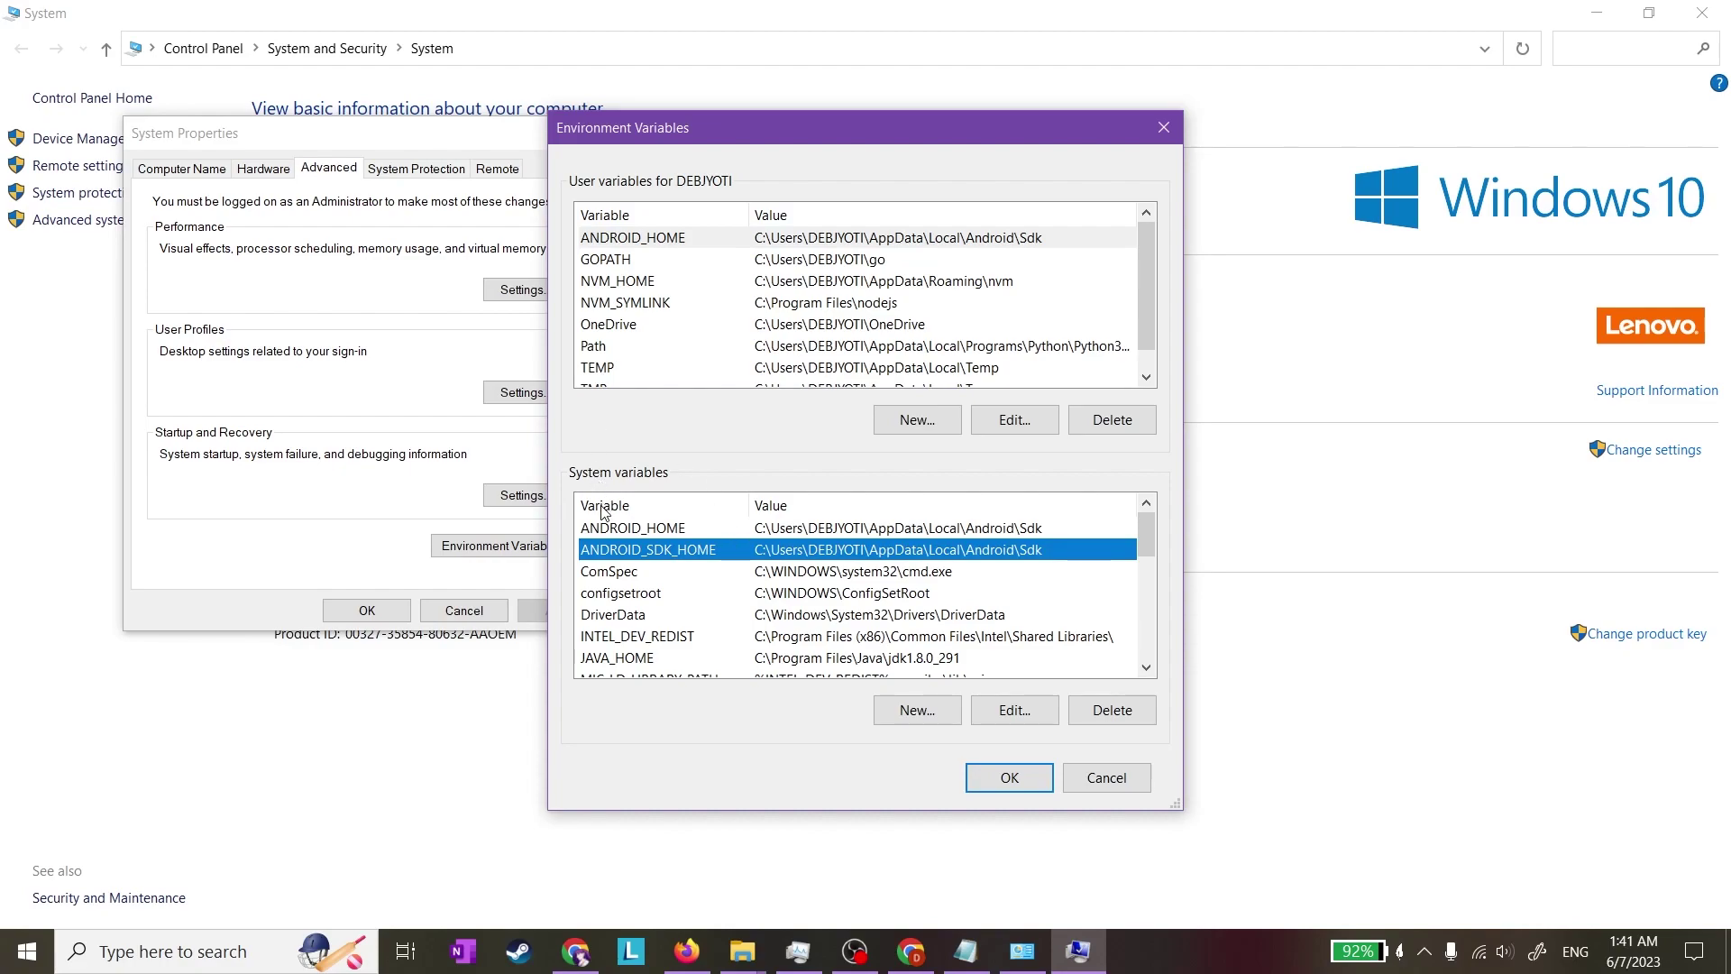
{"action": "key", "text": "p"}
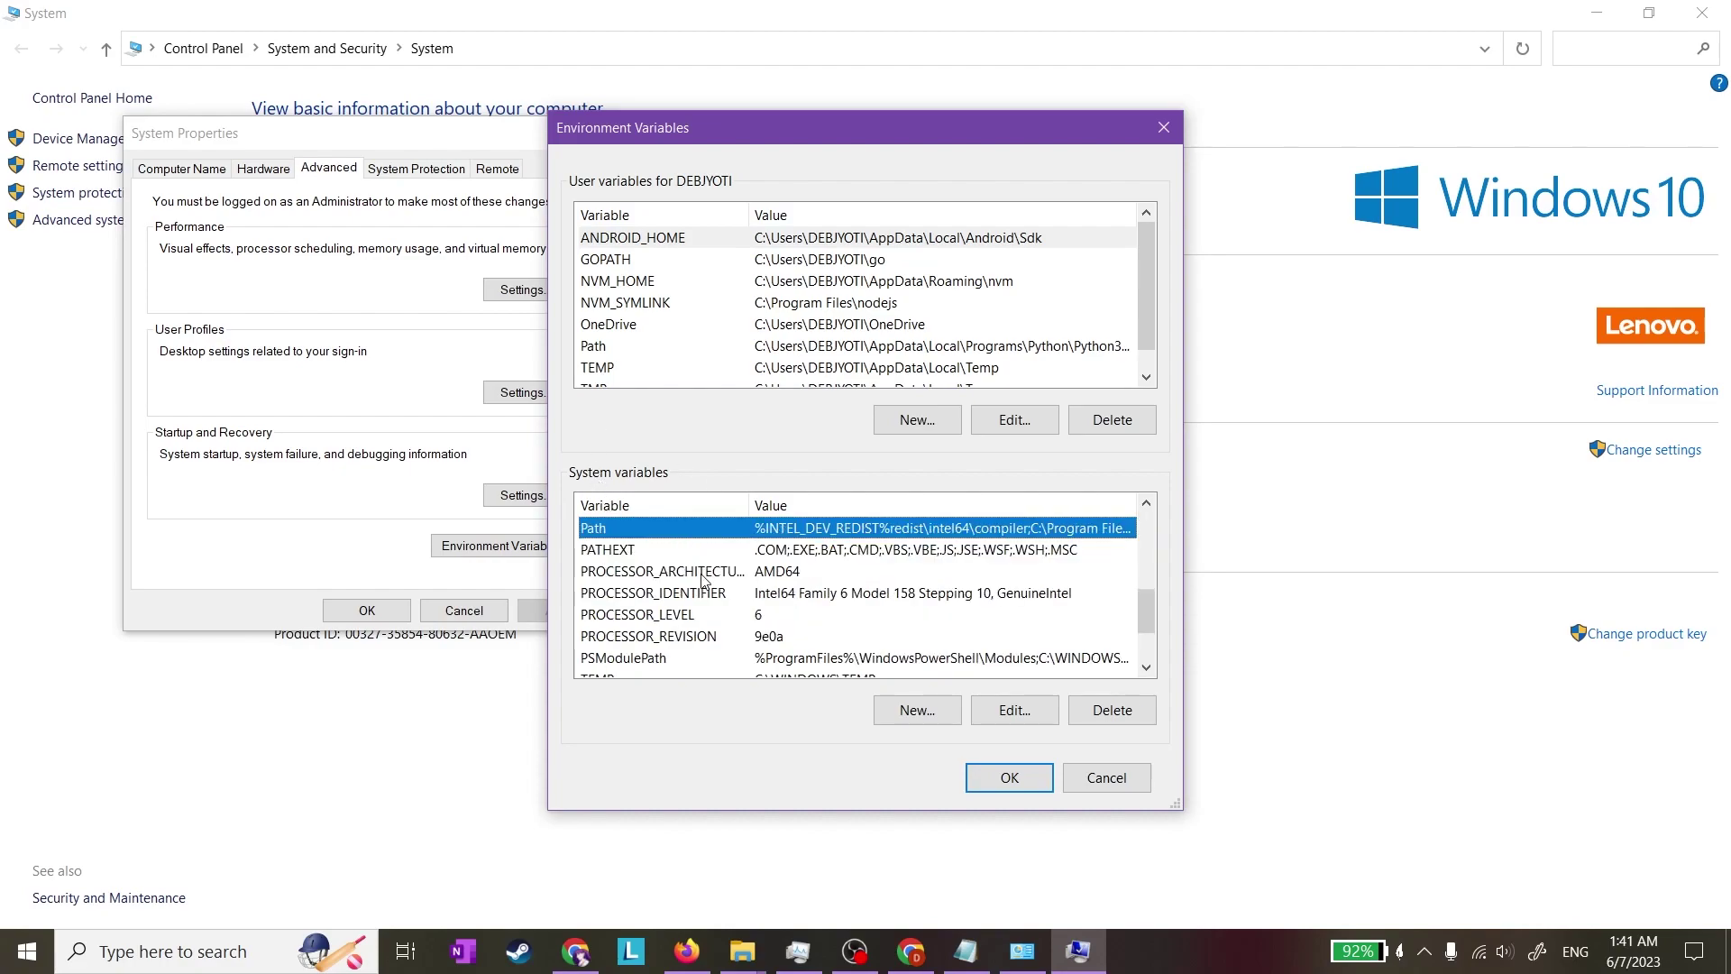
{"action": "double_click", "coordinate": [613, 530]}
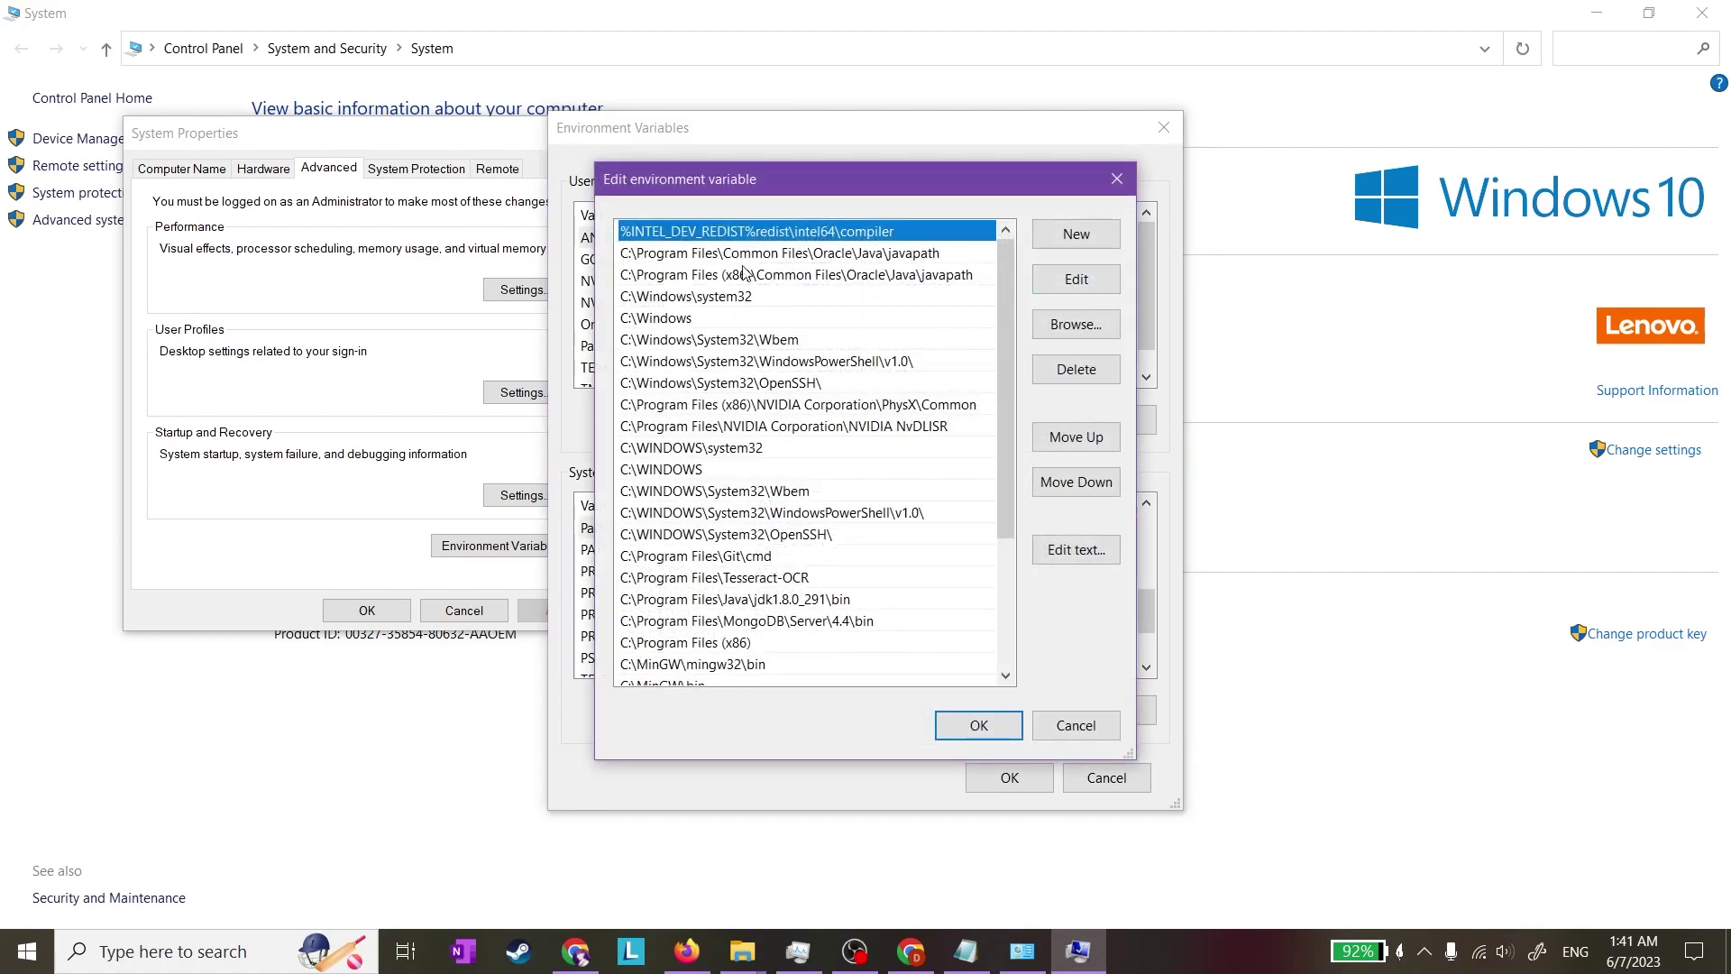
{"action": "scroll", "coordinate": [858, 397], "scroll_direction": "down", "scroll_amount": 3}
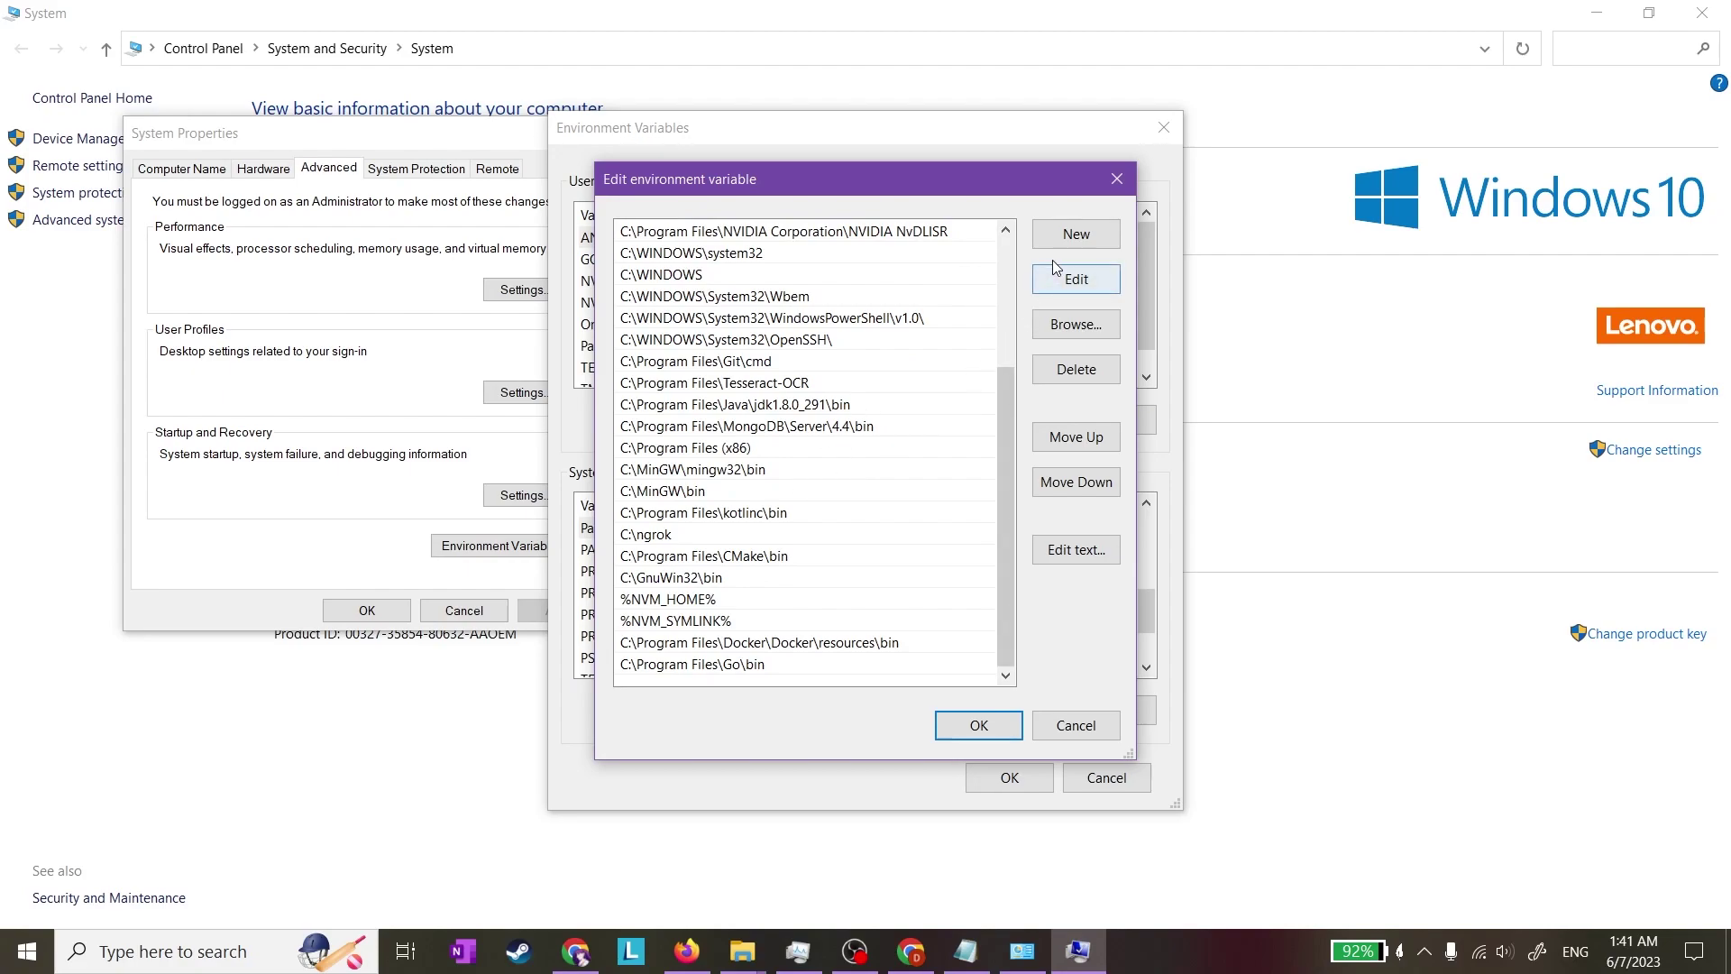
{"action": "left_click", "coordinate": [1062, 236]}
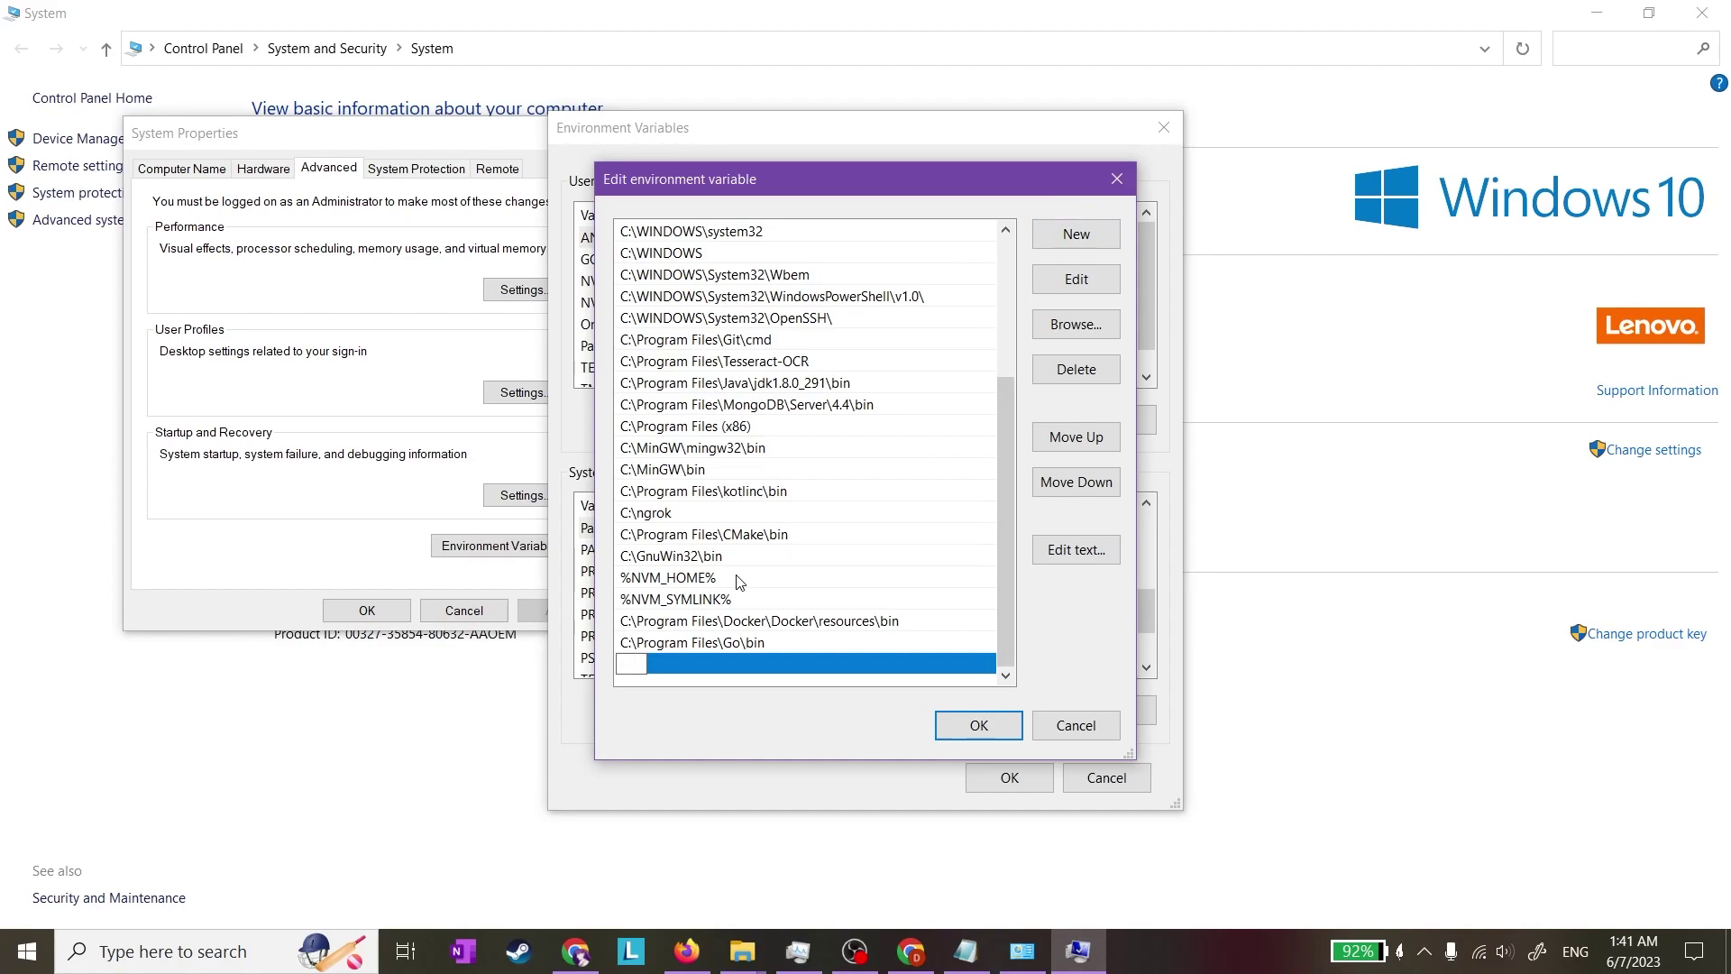
Open C:\Skaffold in File Explorer, copy its address-bar path, and return to the Path editor
{"action": "left_click", "coordinate": [747, 962]}
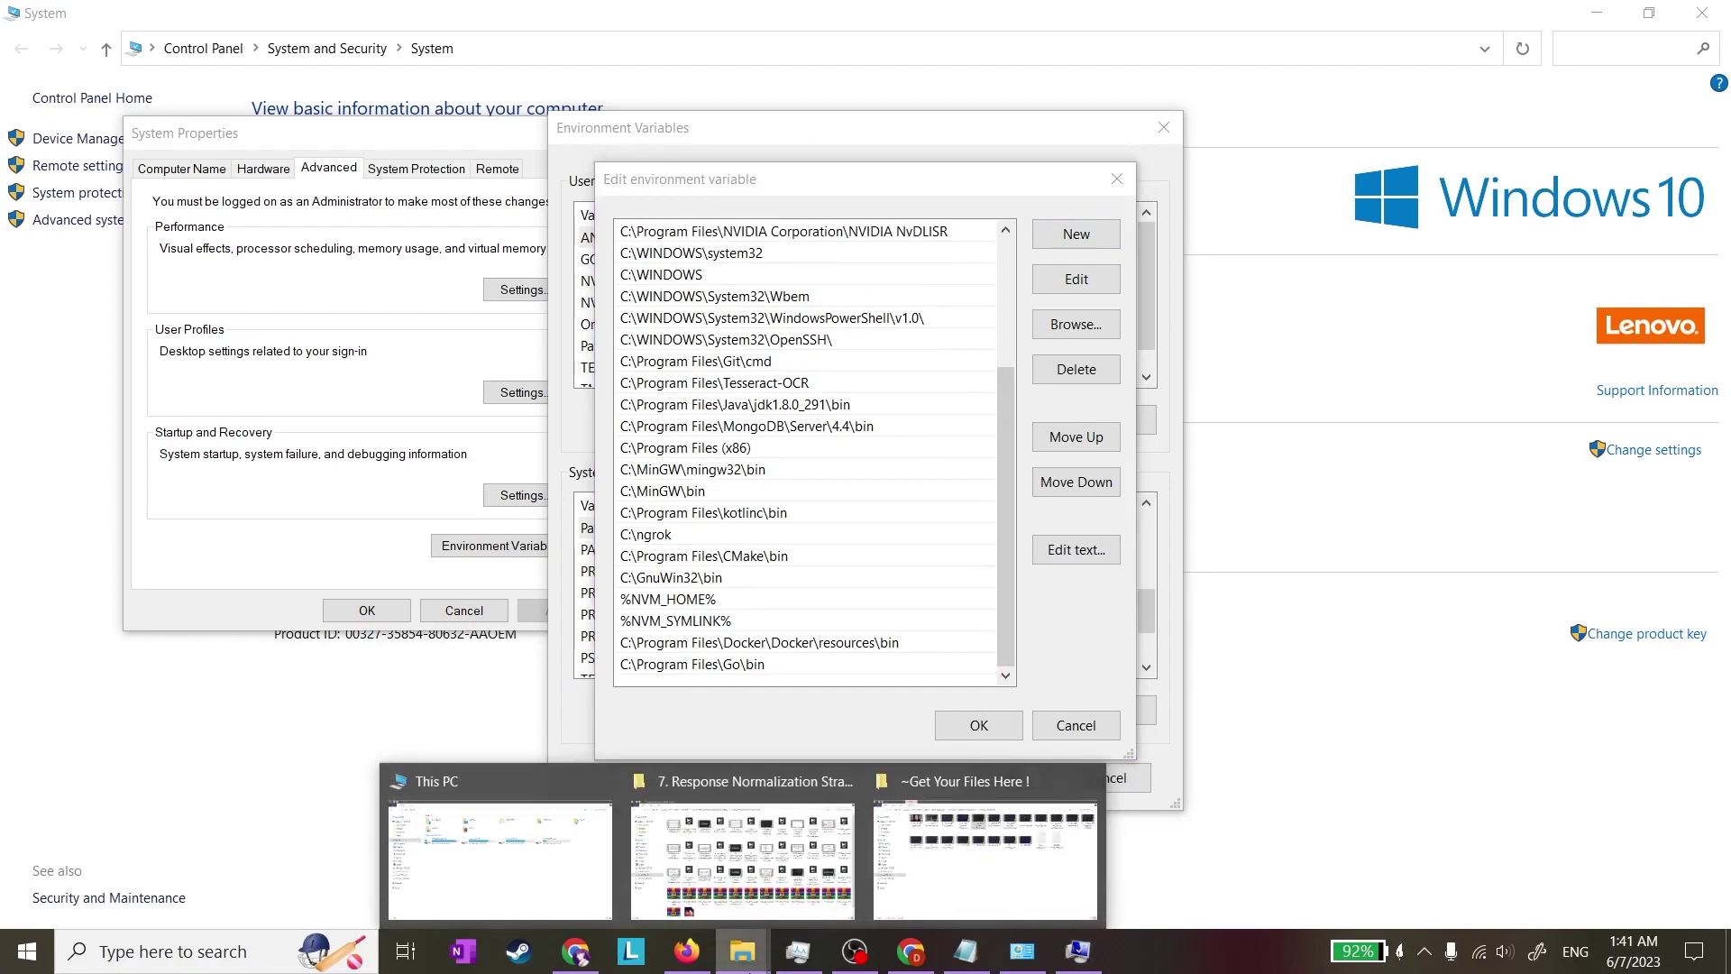
{"action": "left_click", "coordinate": [501, 857]}
{"action": "left_click", "coordinate": [411, 325]}
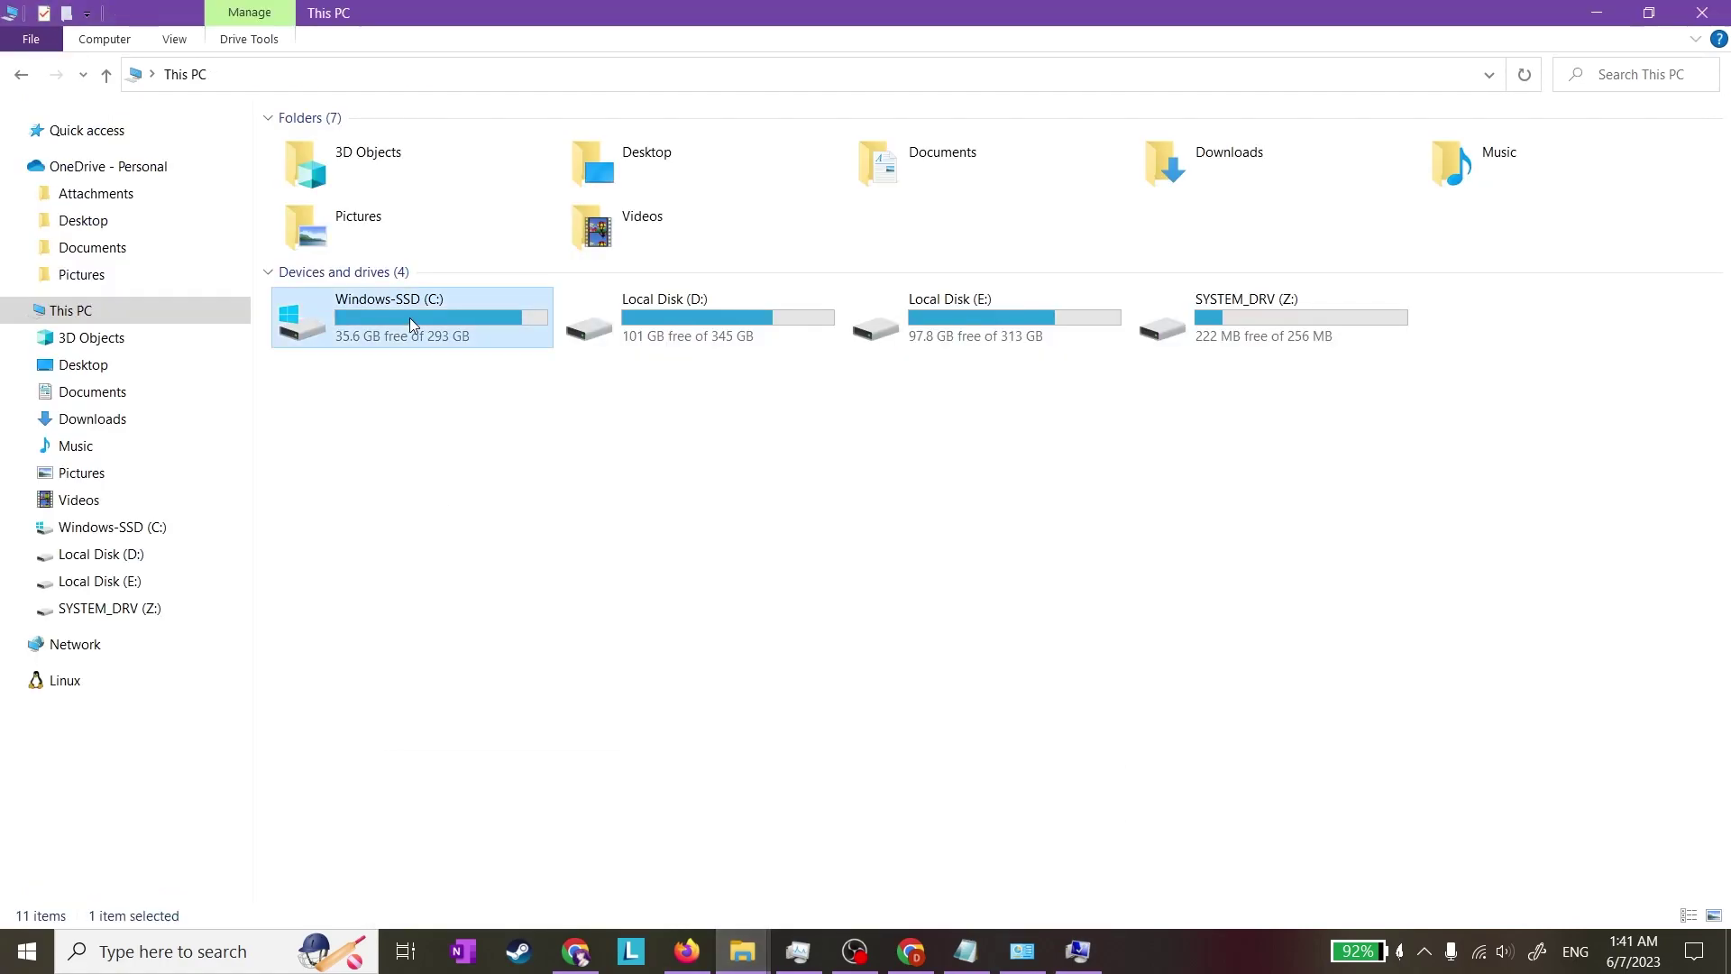
{"action": "double_click", "coordinate": [410, 325]}
{"action": "double_click", "coordinate": [565, 304]}
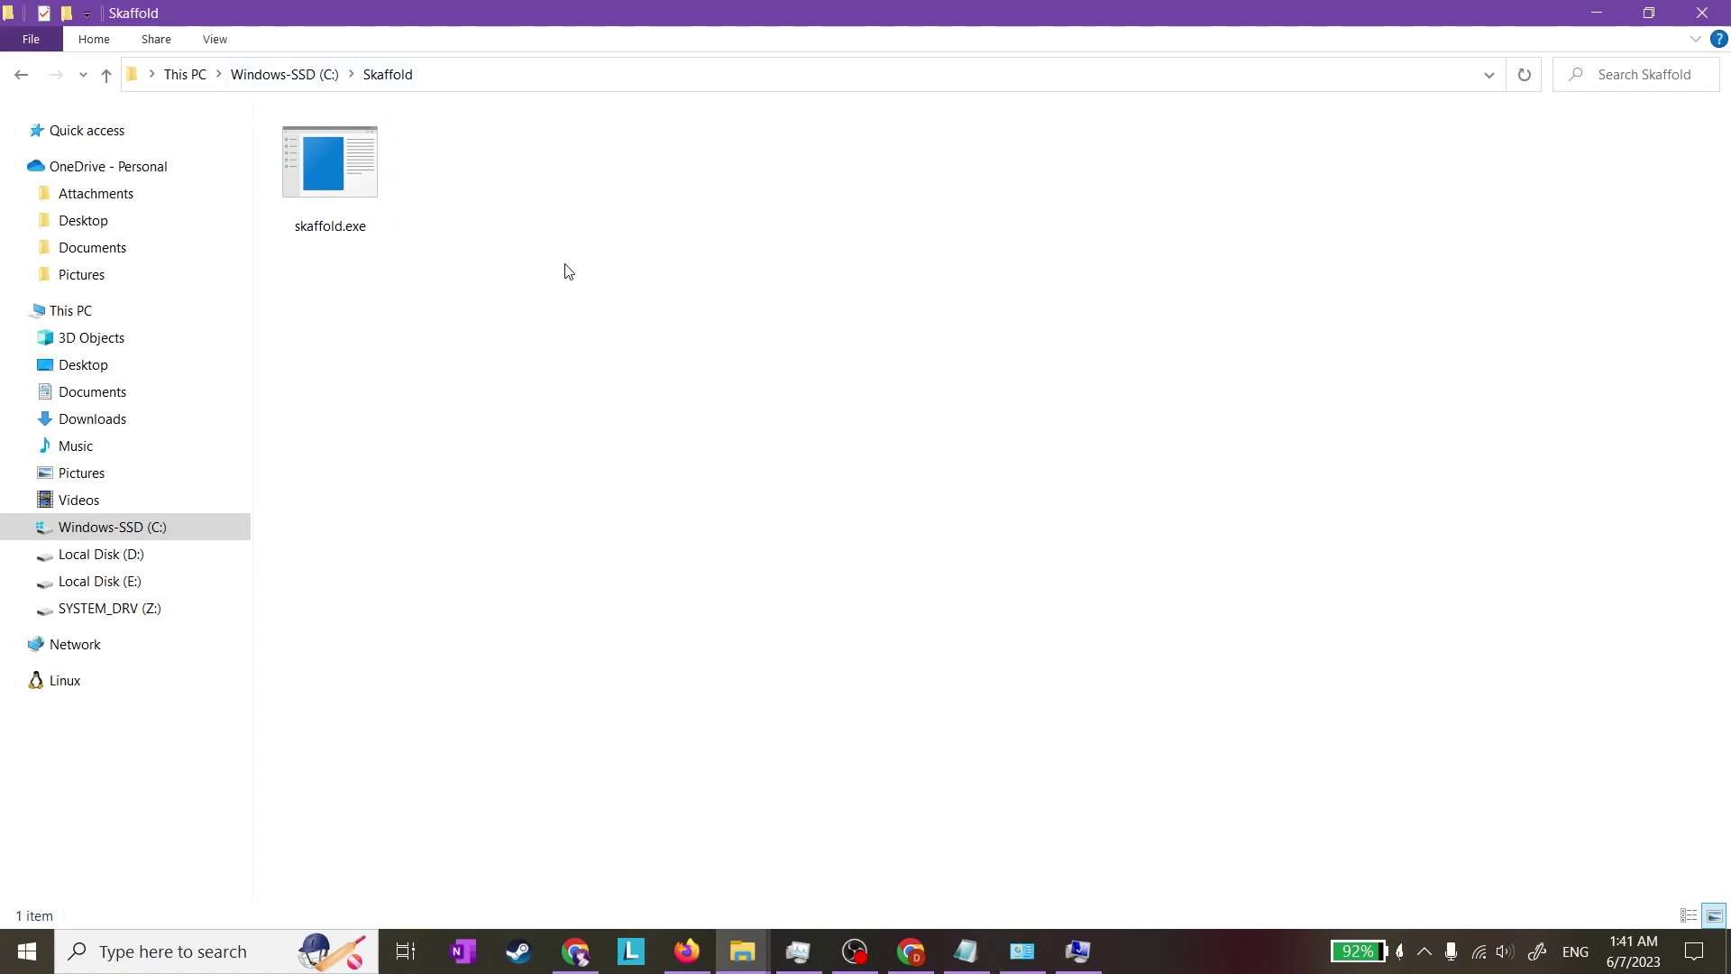
{"action": "key", "text": "alt+d"}
{"action": "key", "text": "ctrl+c"}
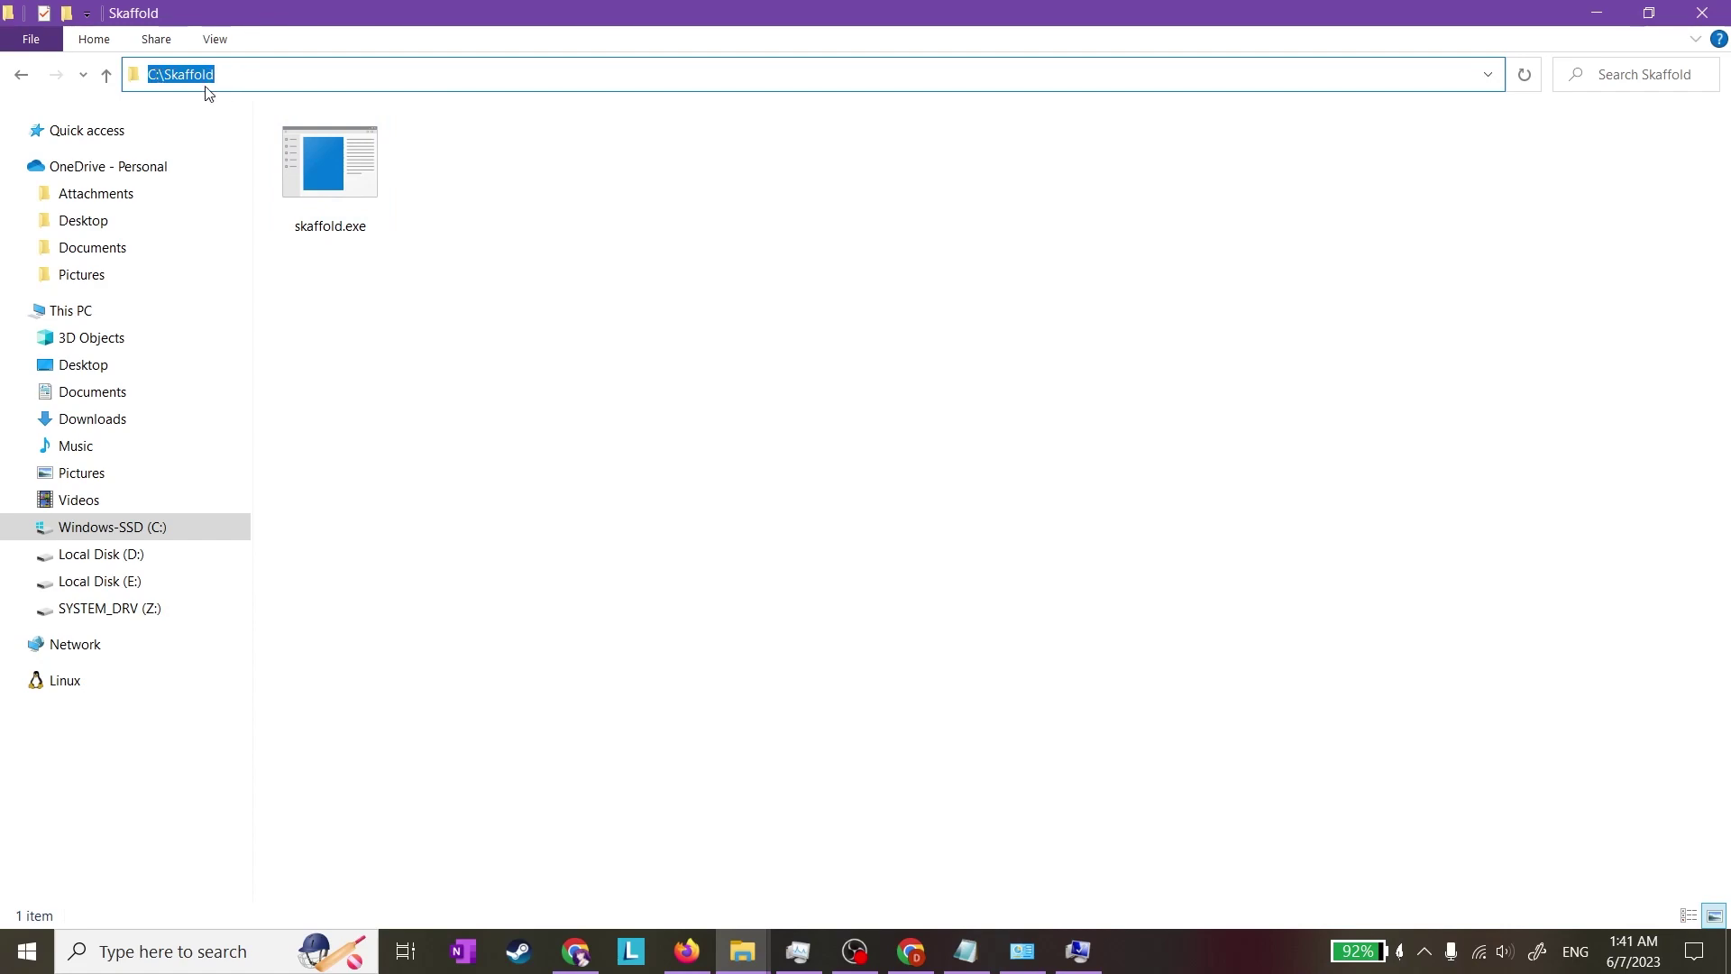
{"action": "left_click", "coordinate": [1078, 952]}
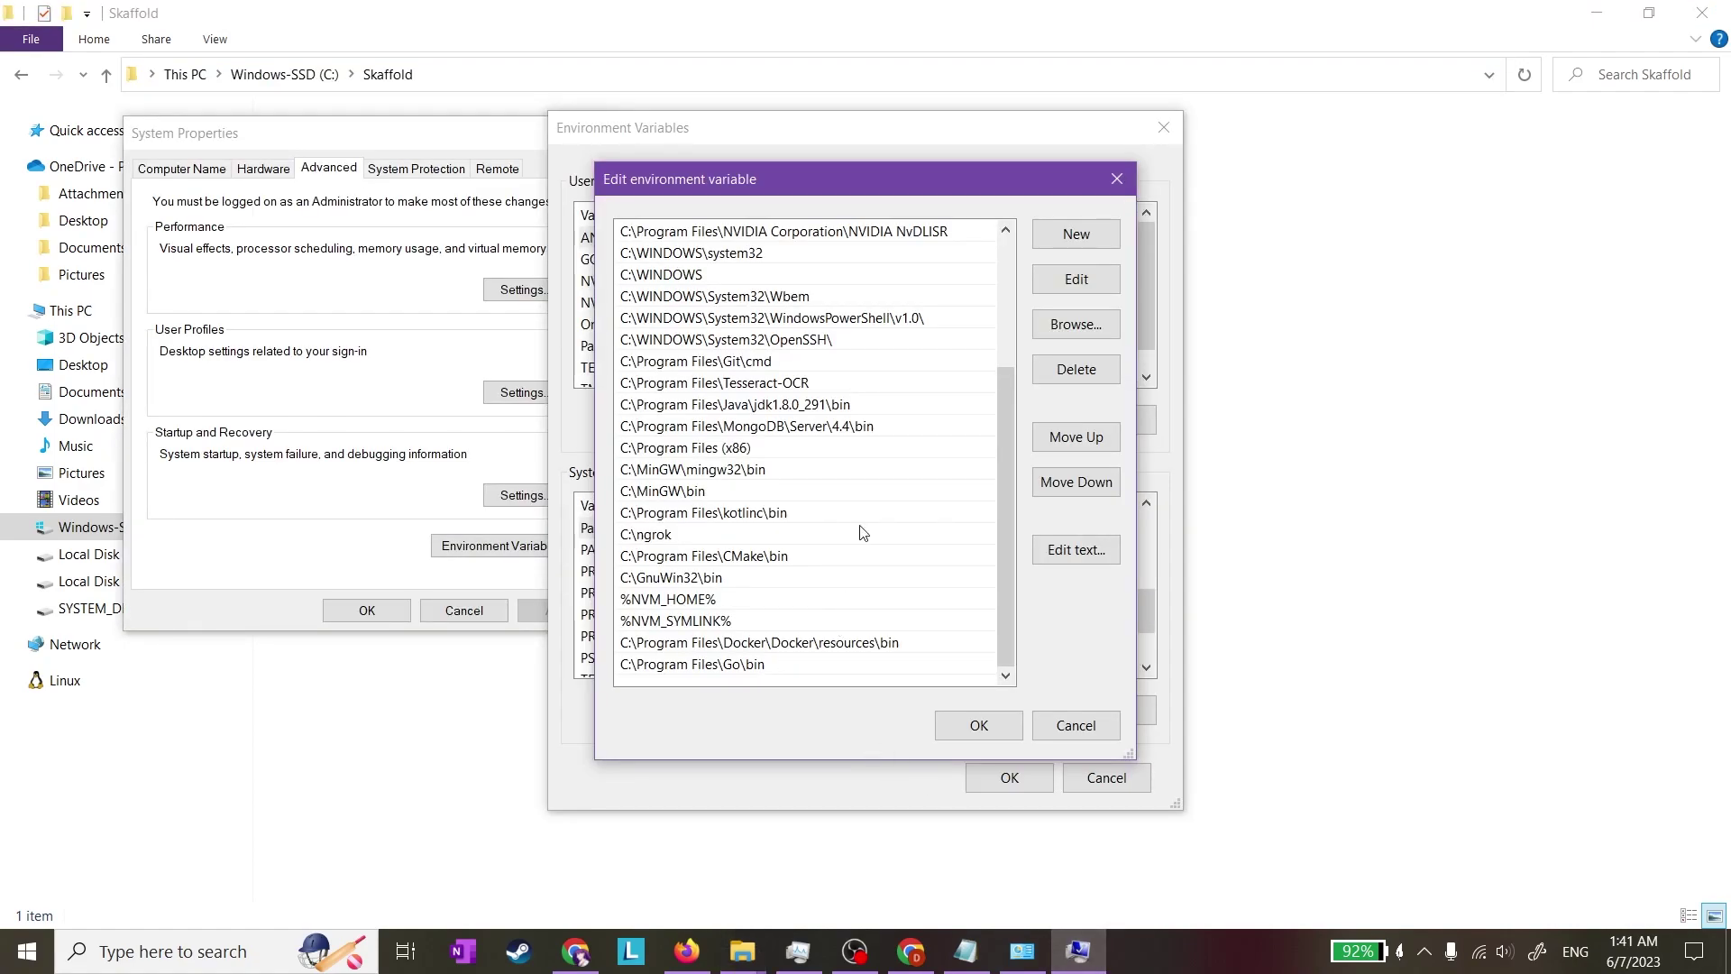
Paste C:\Skaffold as a new Path entry and confirm OK in all three dialogs
{"action": "left_click", "coordinate": [1069, 239]}
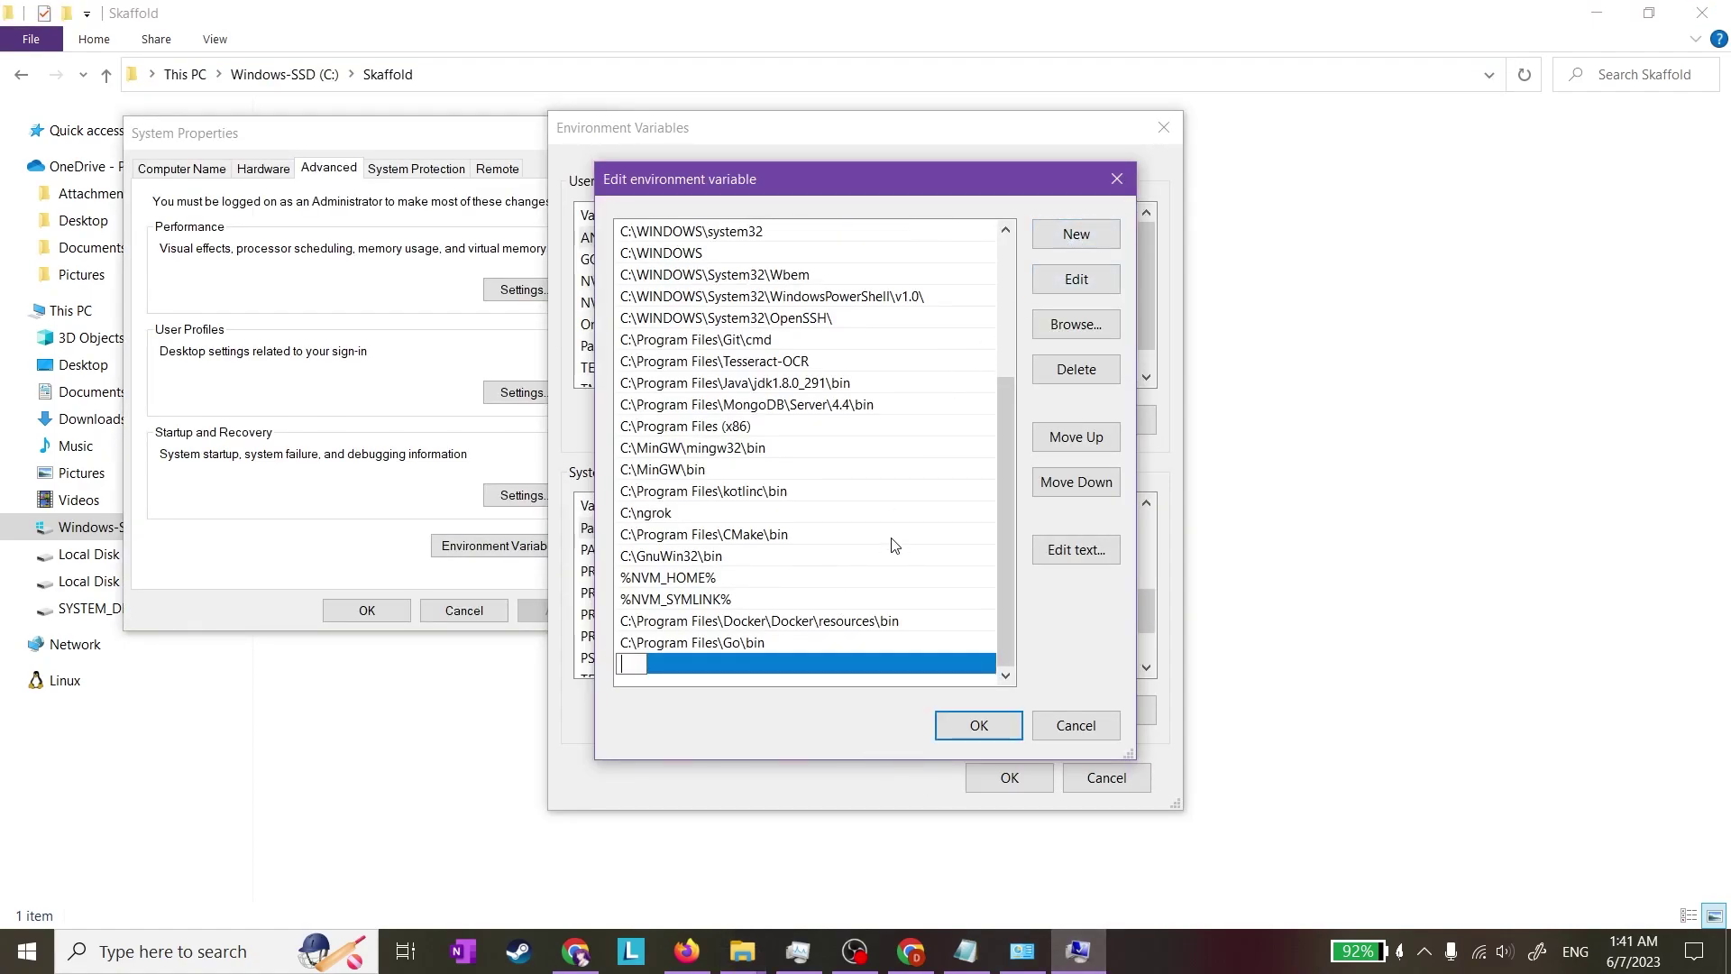
{"action": "key", "text": "ctrl+v"}
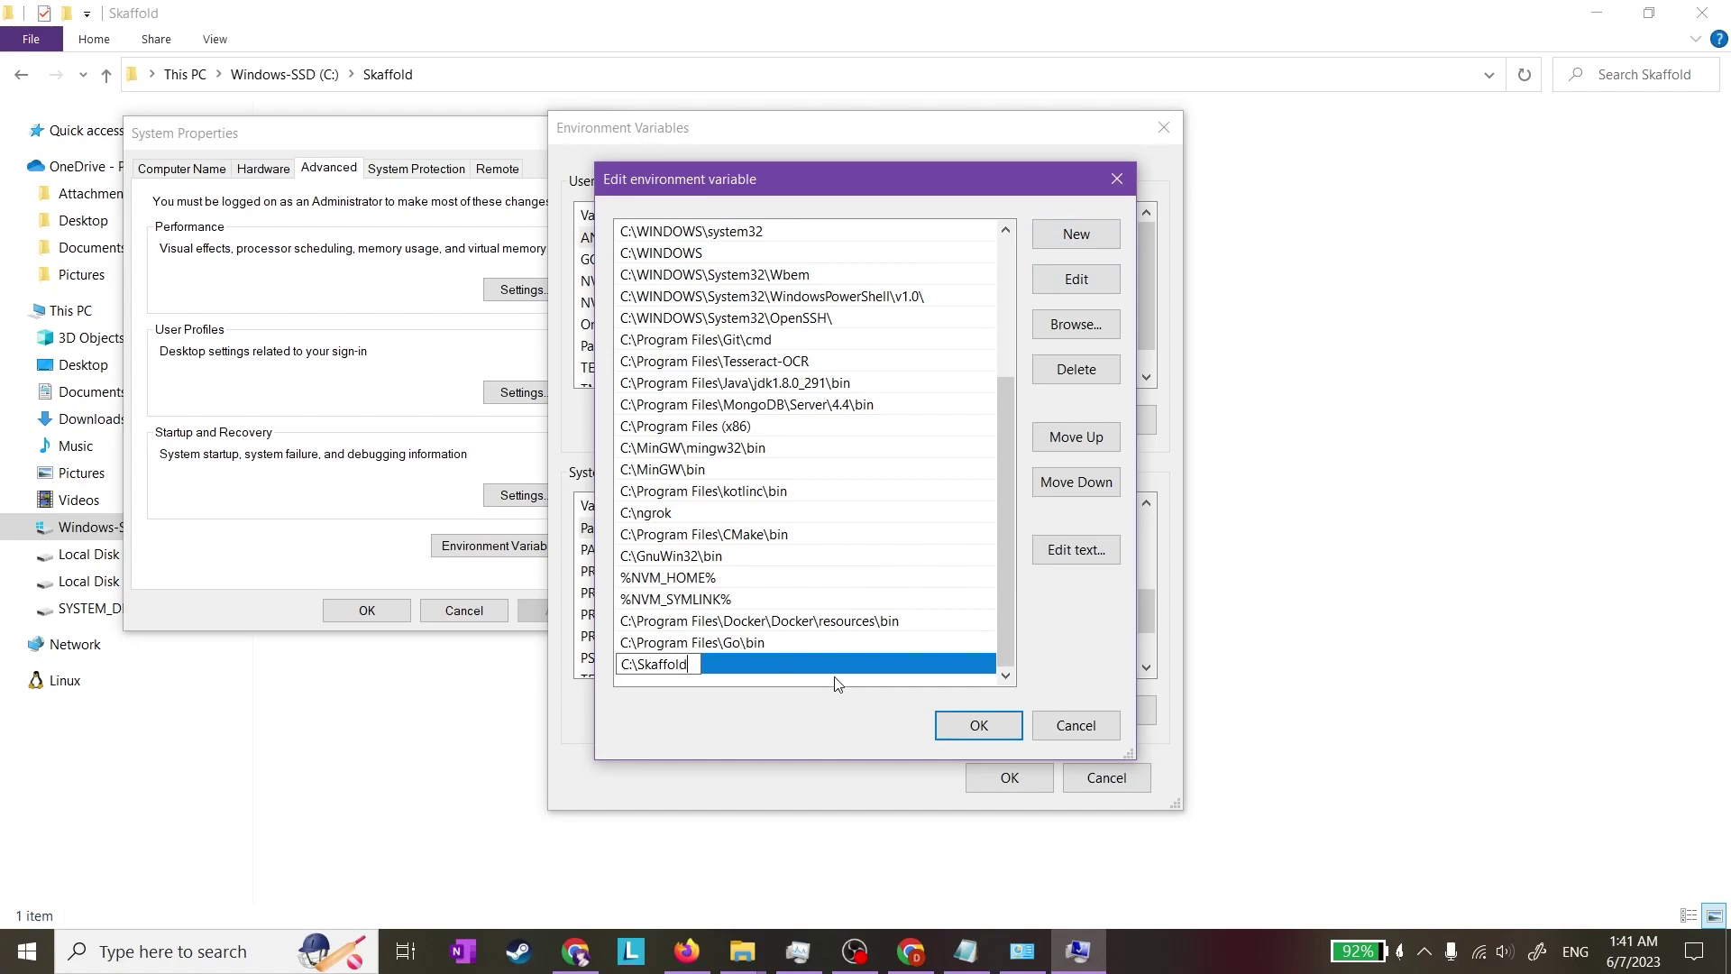
{"action": "left_click", "coordinate": [976, 723]}
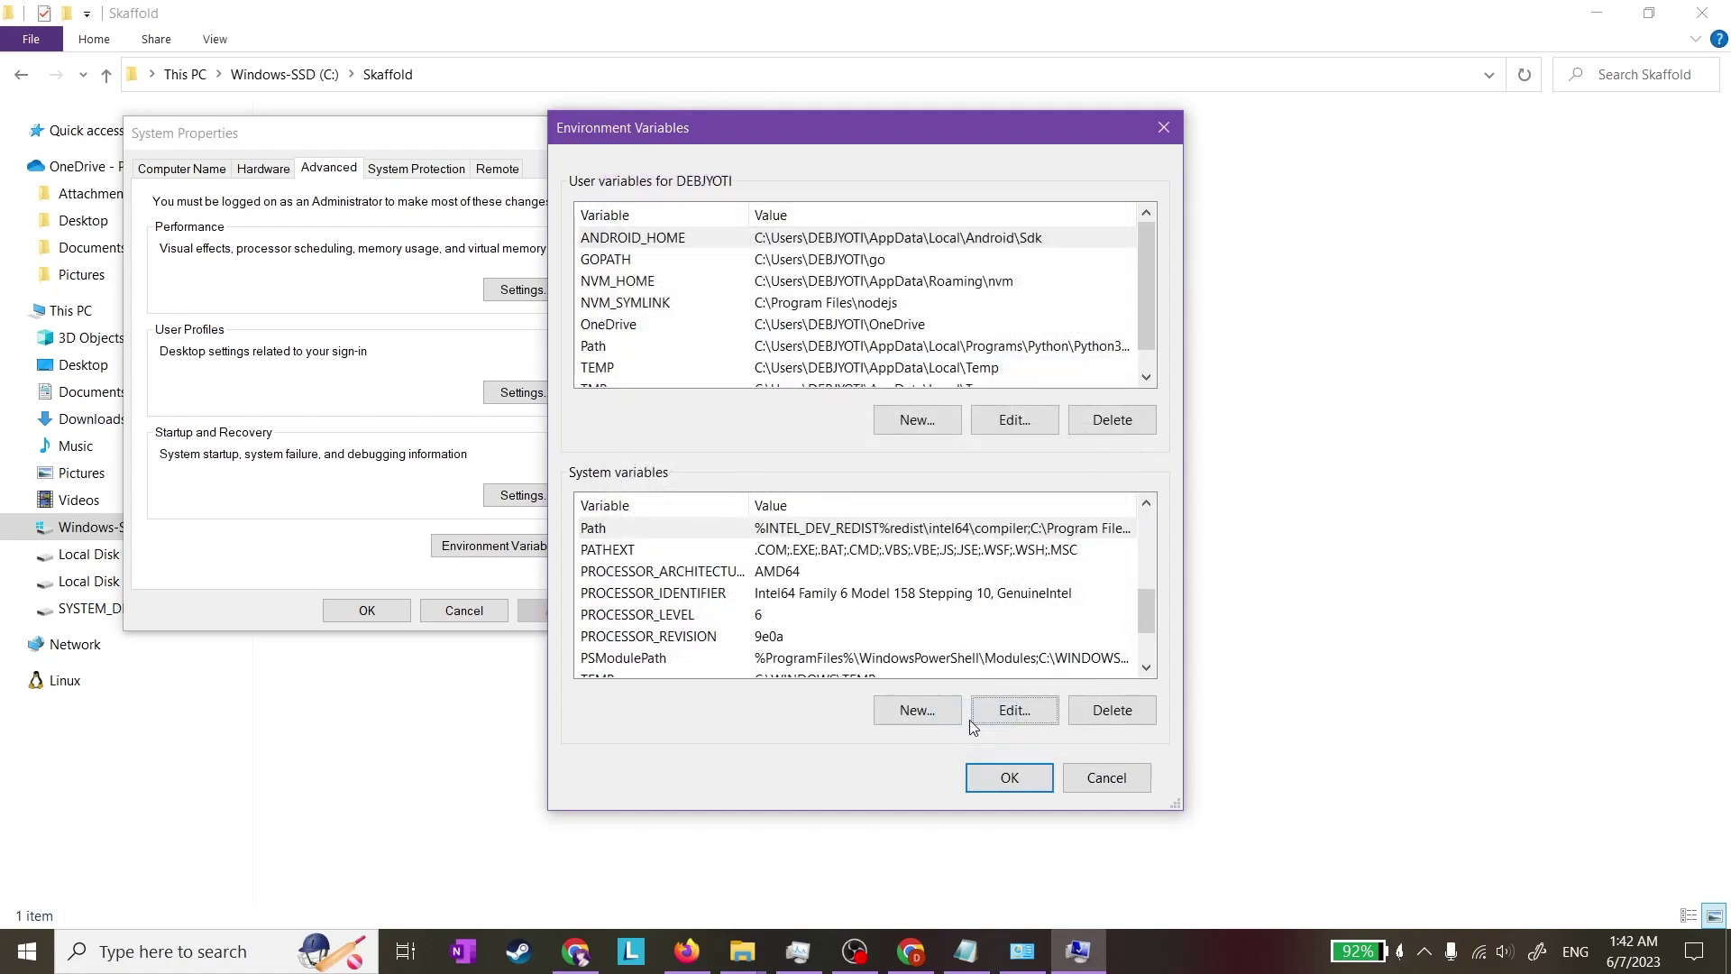
{"action": "left_click", "coordinate": [1010, 777]}
{"action": "left_click", "coordinate": [366, 609]}
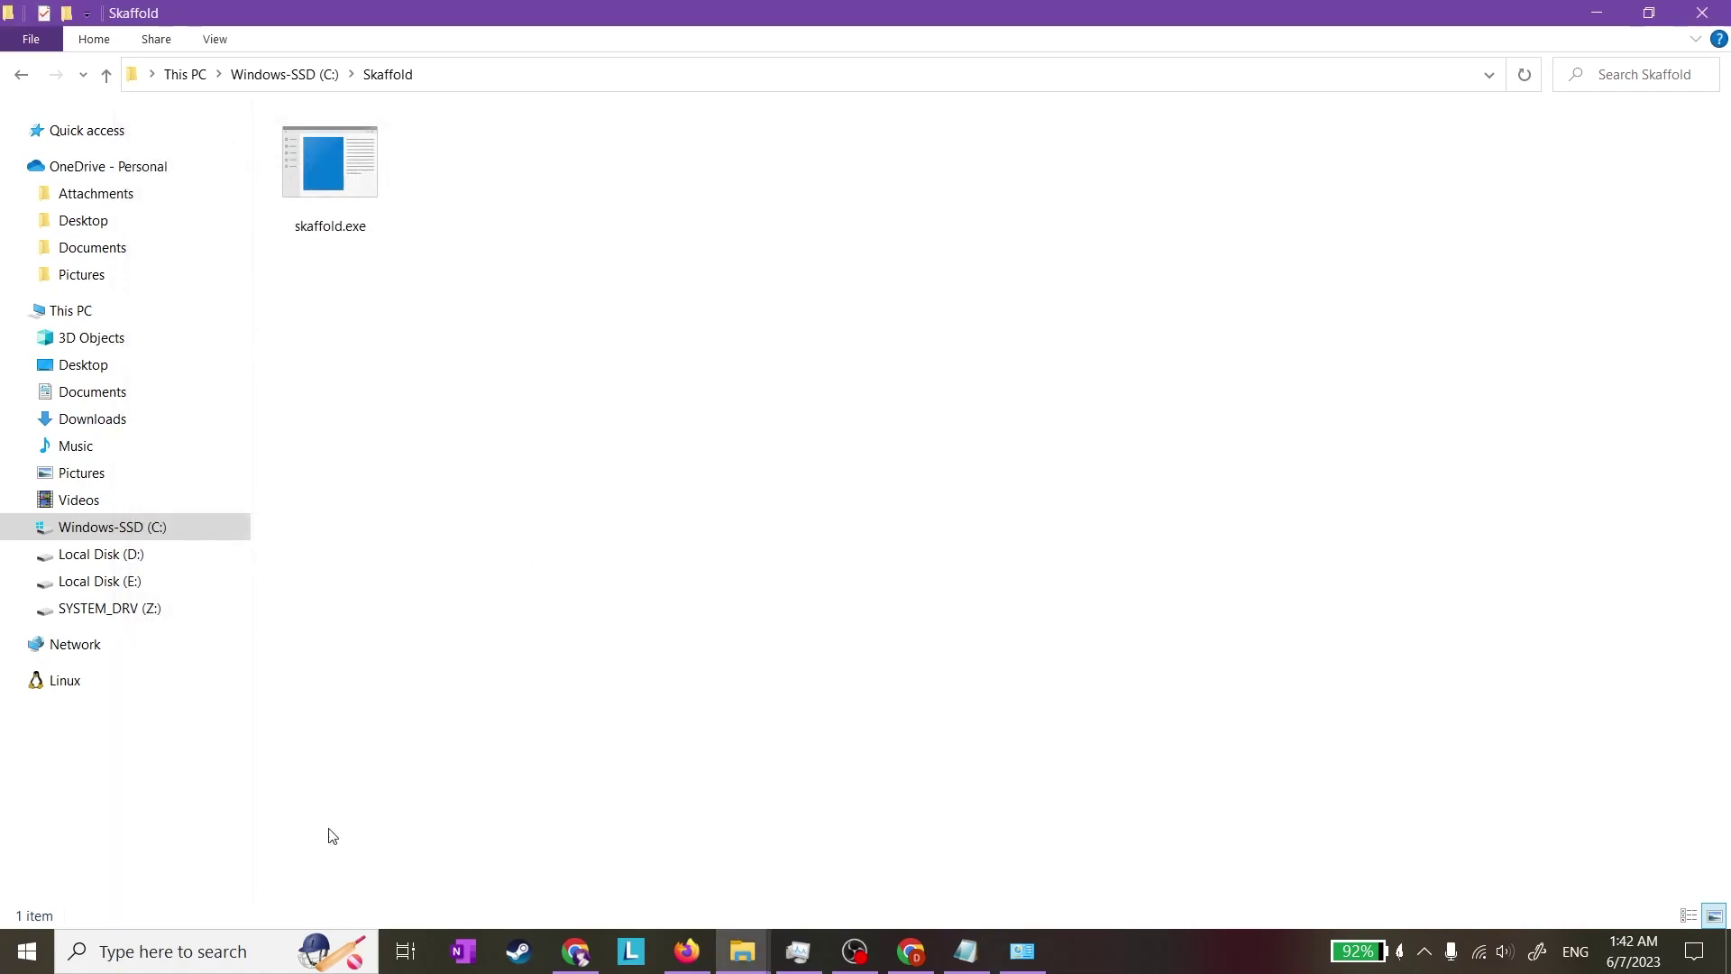
Open a new Command Prompt and run 'skaffold' to confirm it prints the help and command list
{"action": "left_click", "coordinate": [186, 956]}
{"action": "type", "text": "cmd"}
{"action": "left_click", "coordinate": [191, 356]}
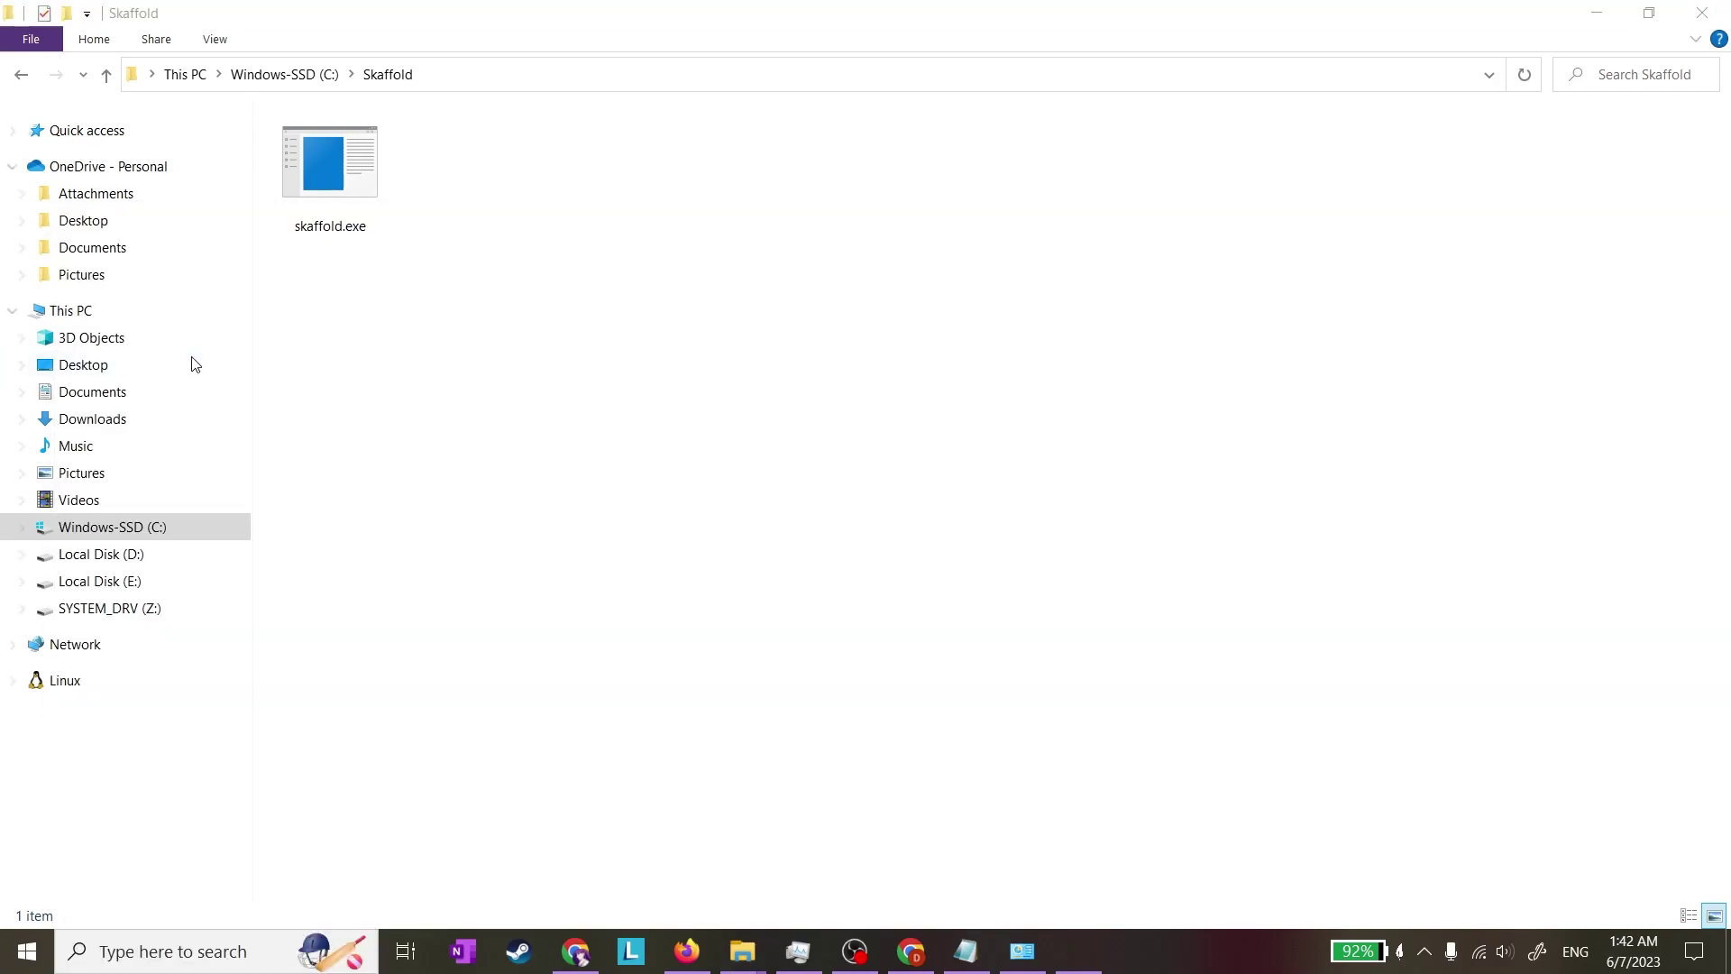
{"action": "type", "text": "ska"}
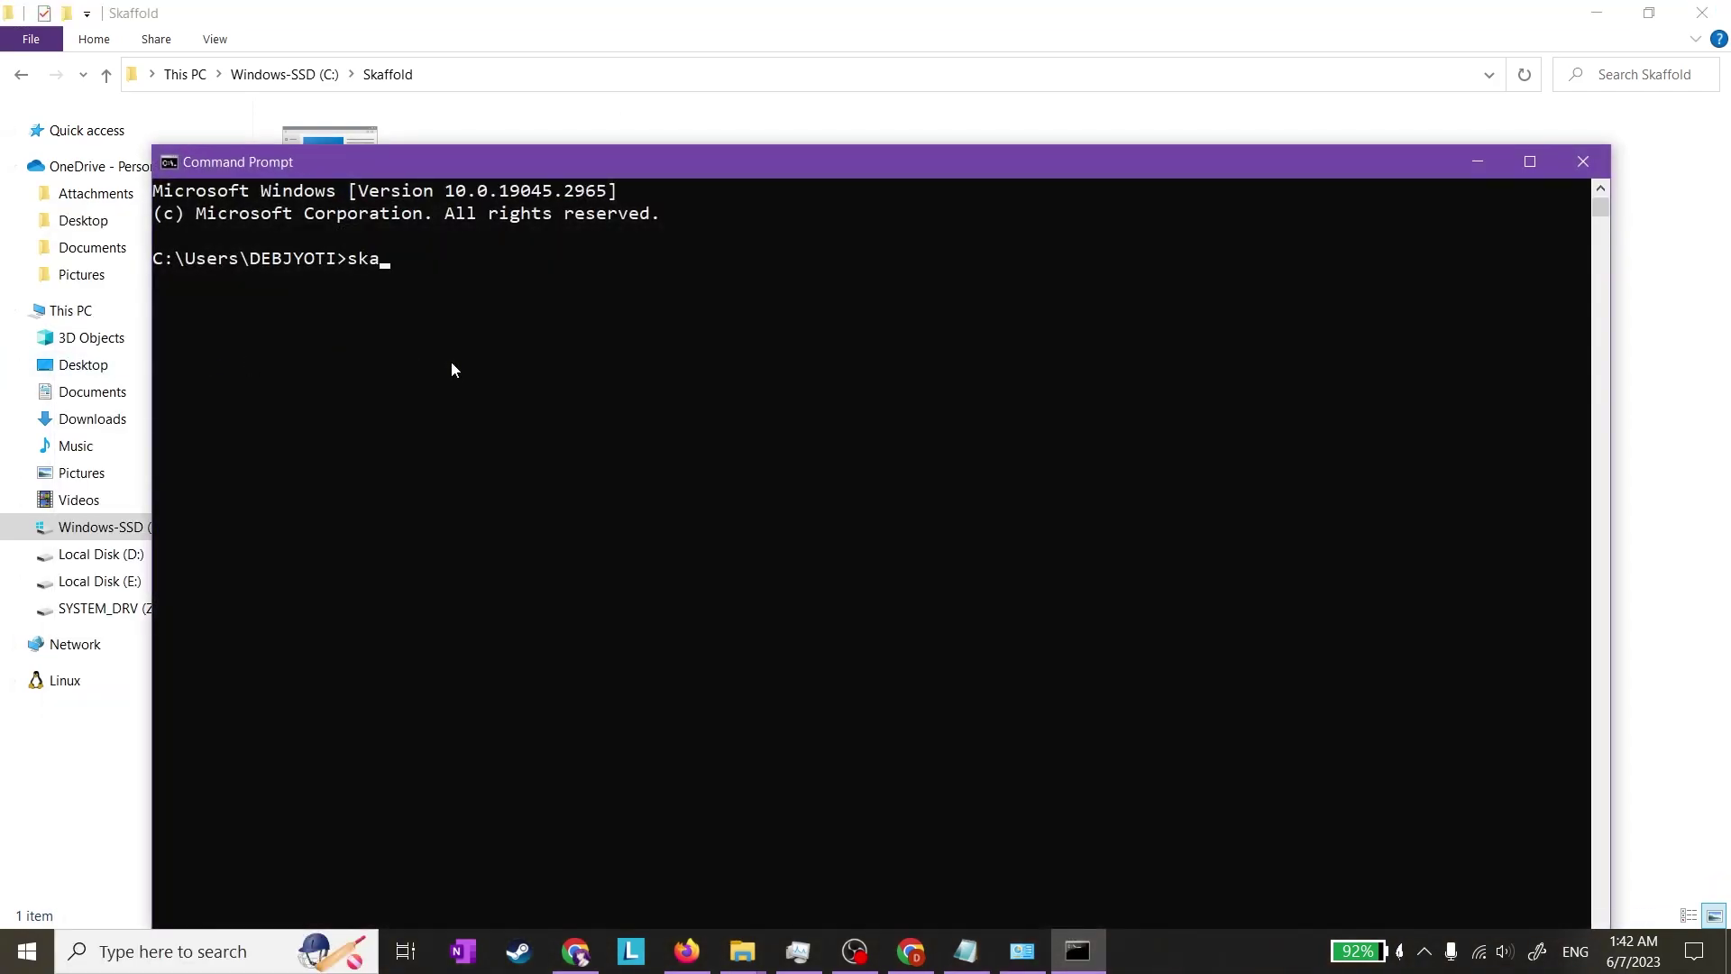
{"action": "type", "text": "ffold"}
{"action": "key", "text": "Return"}
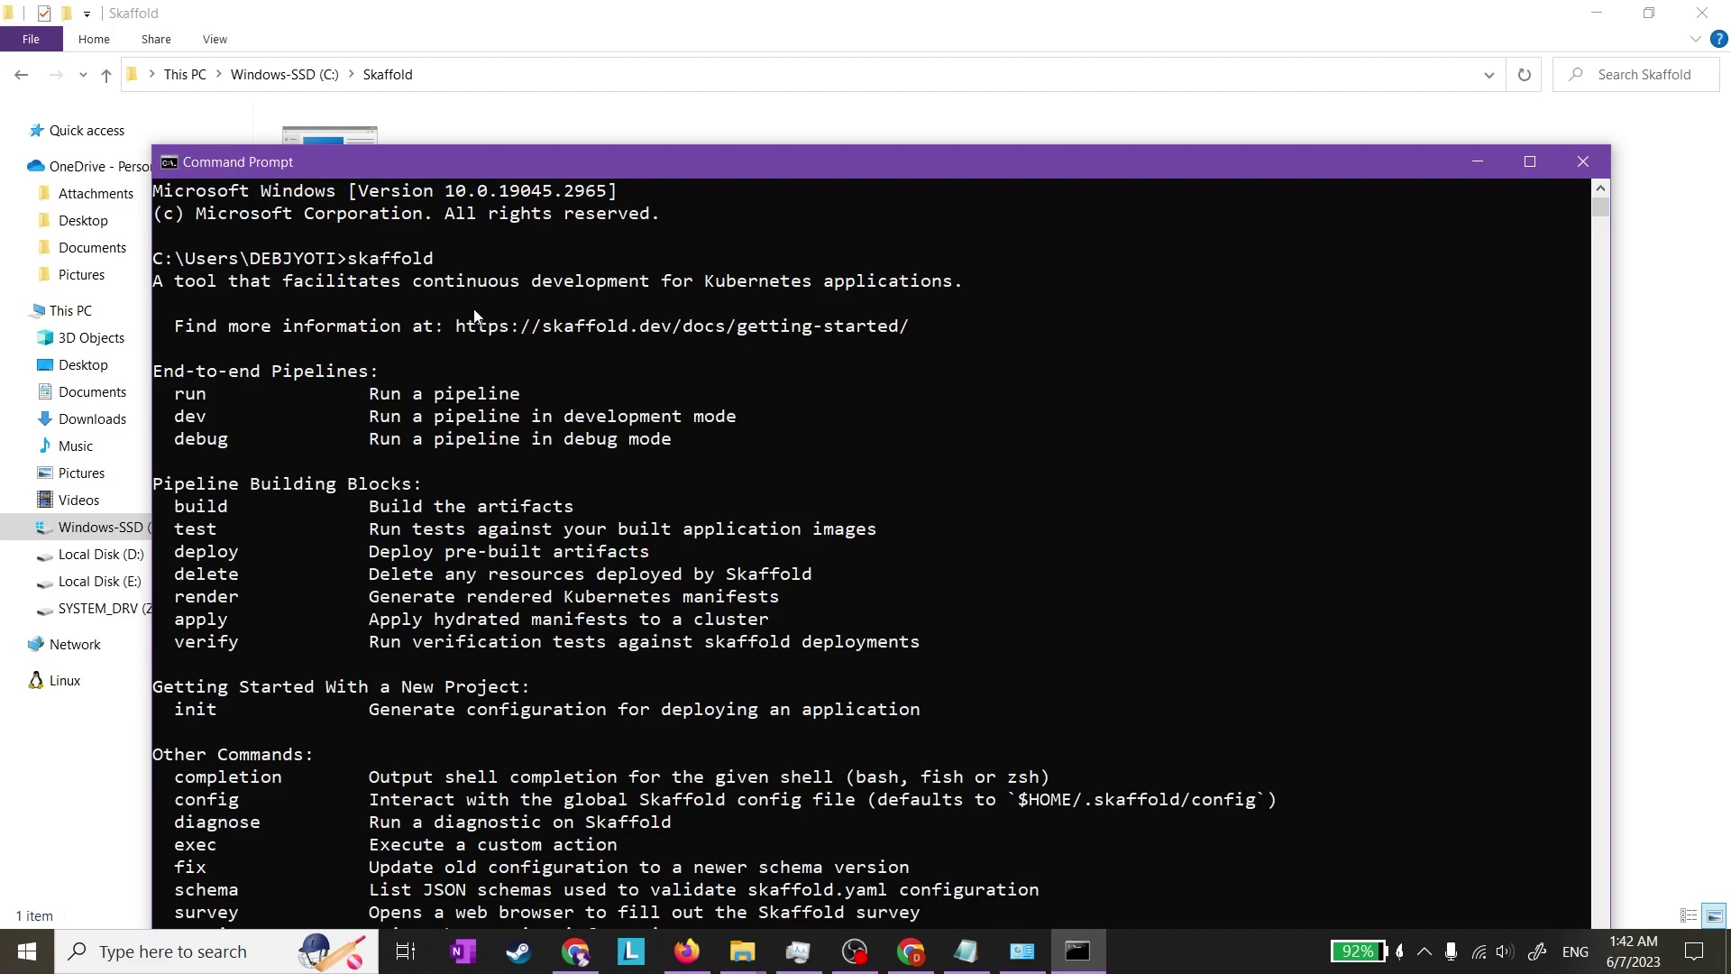
{"action": "scroll", "coordinate": [395, 312], "scroll_direction": "down", "scroll_amount": 6}
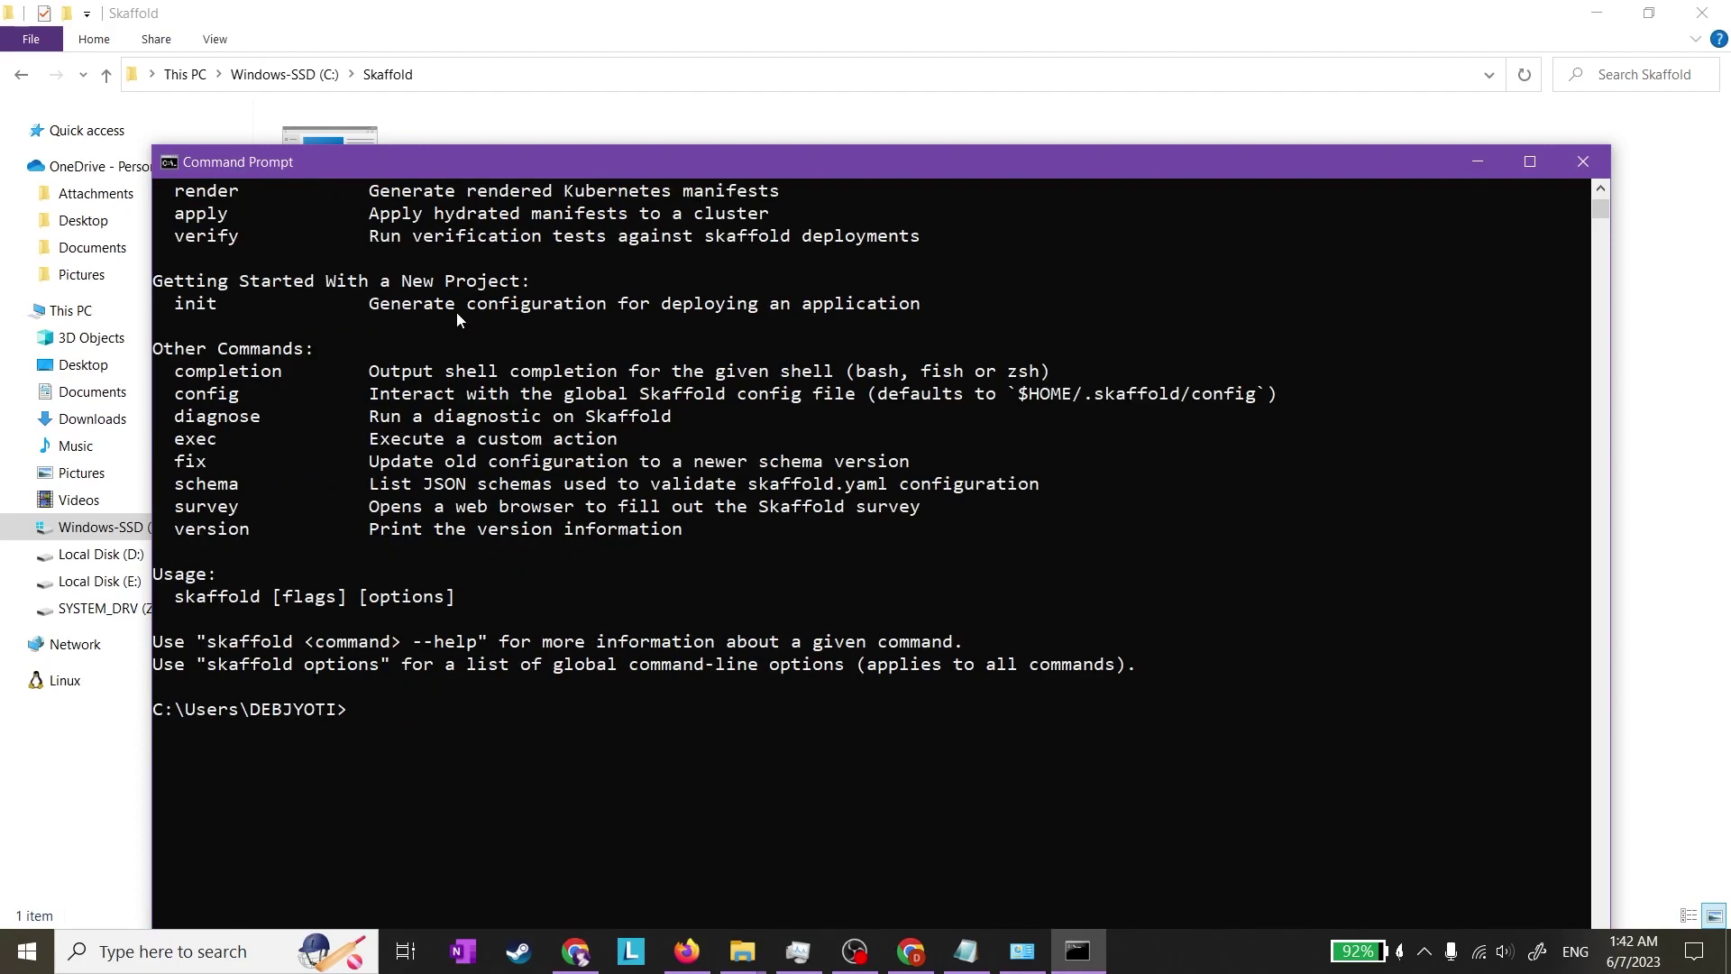